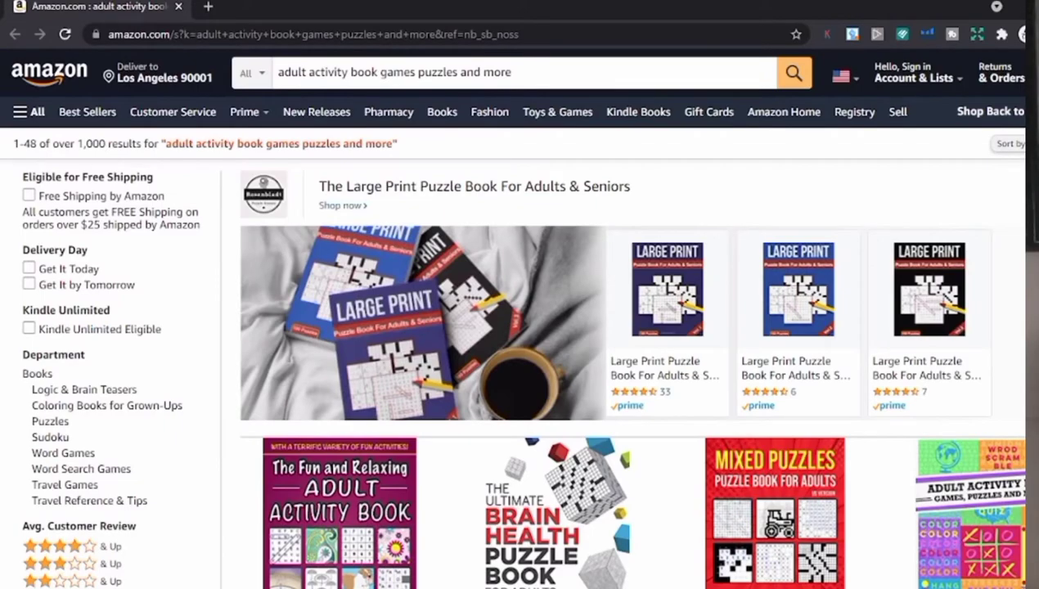
- Browse the Amazon search results for adult activity books with games and puzzles
scroll(622, 360, "down", 3)
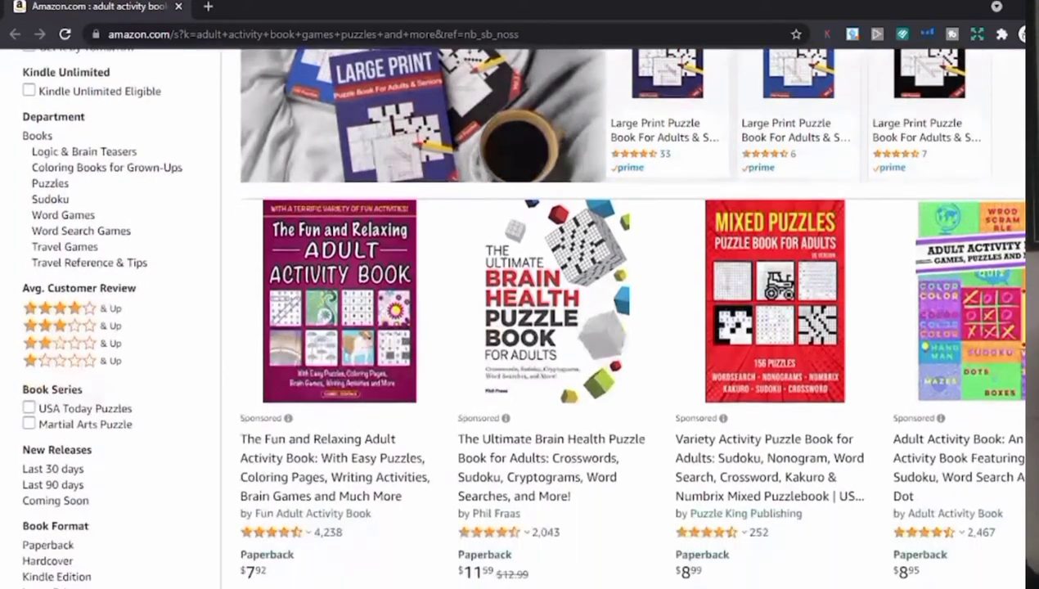
scroll(622, 360, "down", 5)
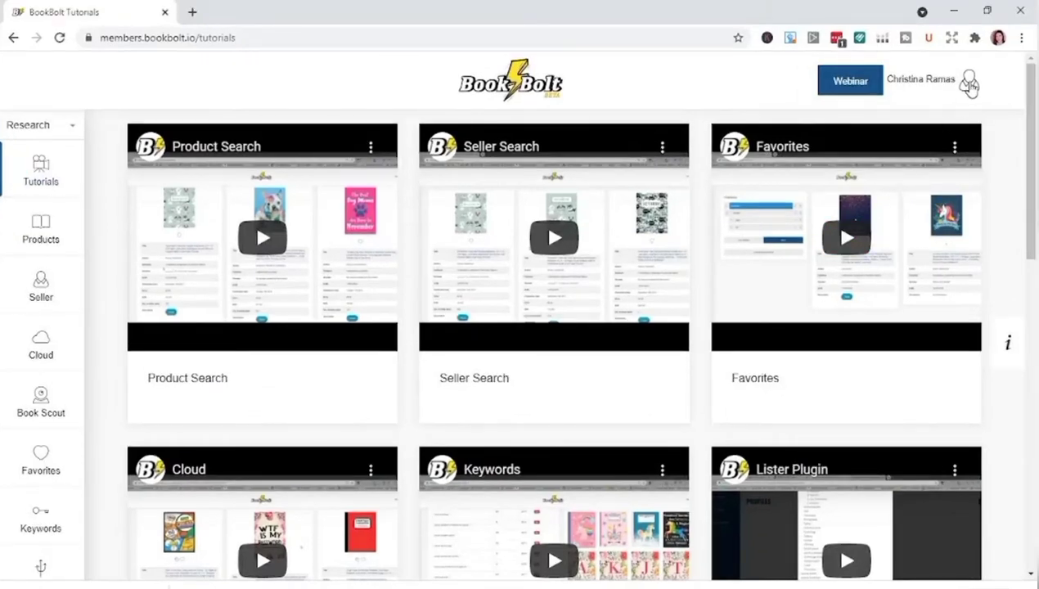
- Open PuzzleWiz from the Book Bolt account and sign in with the BookBolt Pro membership credentials
left_click(970, 82)
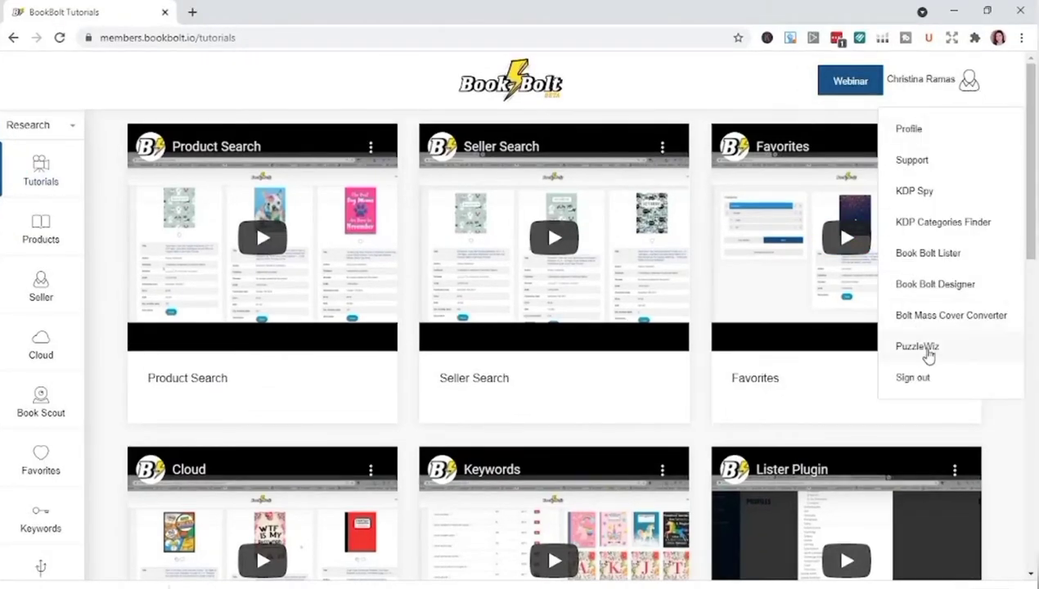
left_click(930, 352)
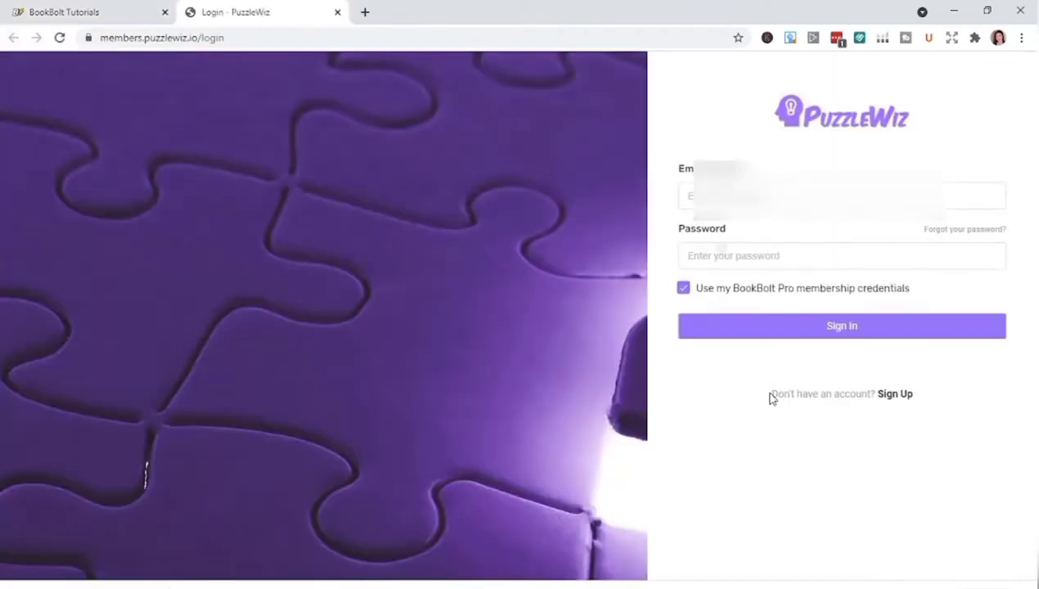
left_click(850, 329)
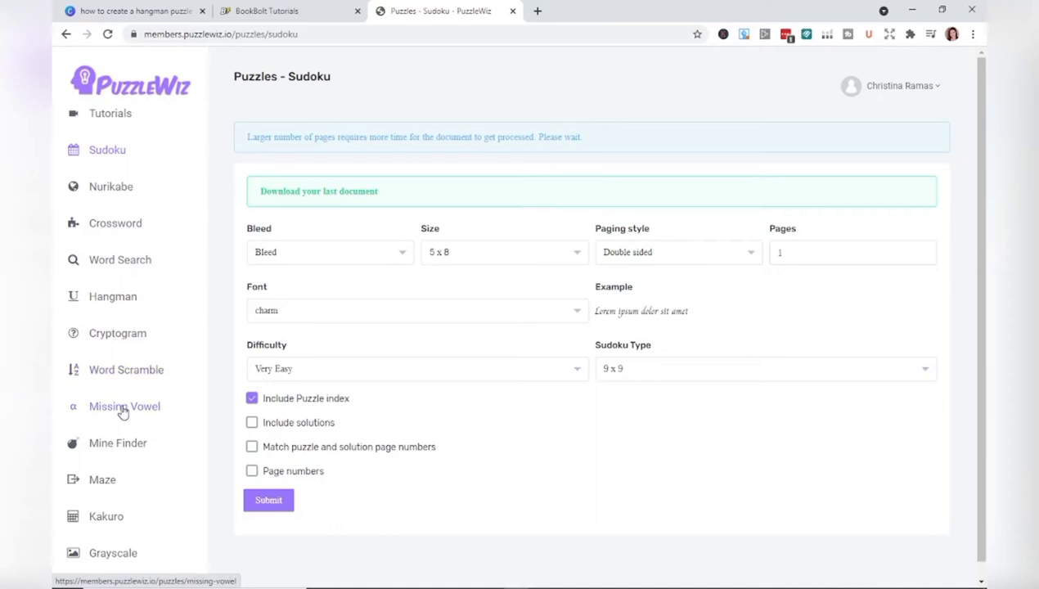
- Look through the list of available puzzle types and the PuzzleWiz tutorial videos
scroll(123, 411, "down", 1)
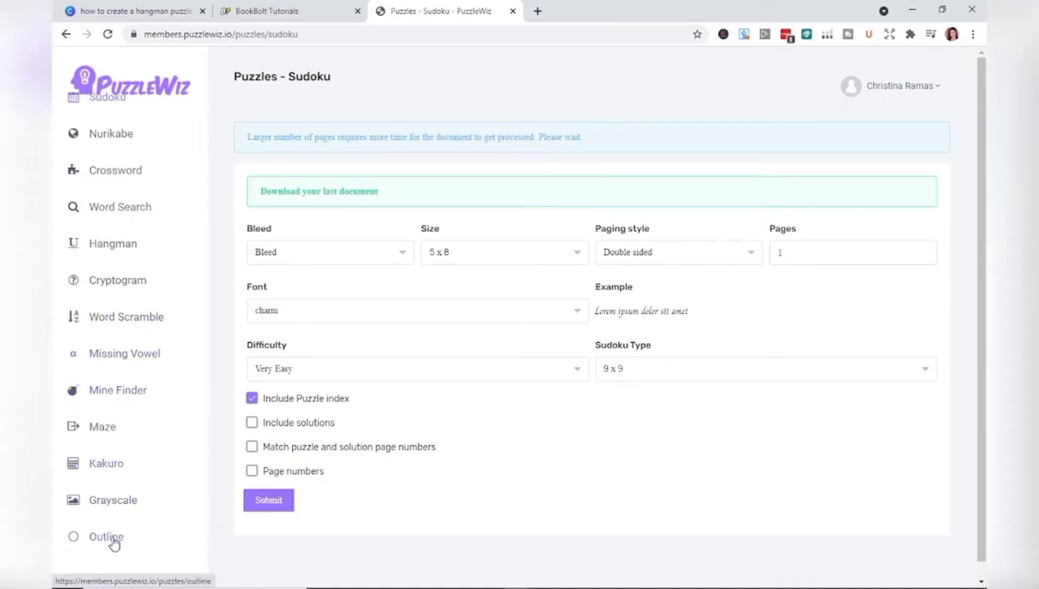
scroll(130, 452, "up", 1)
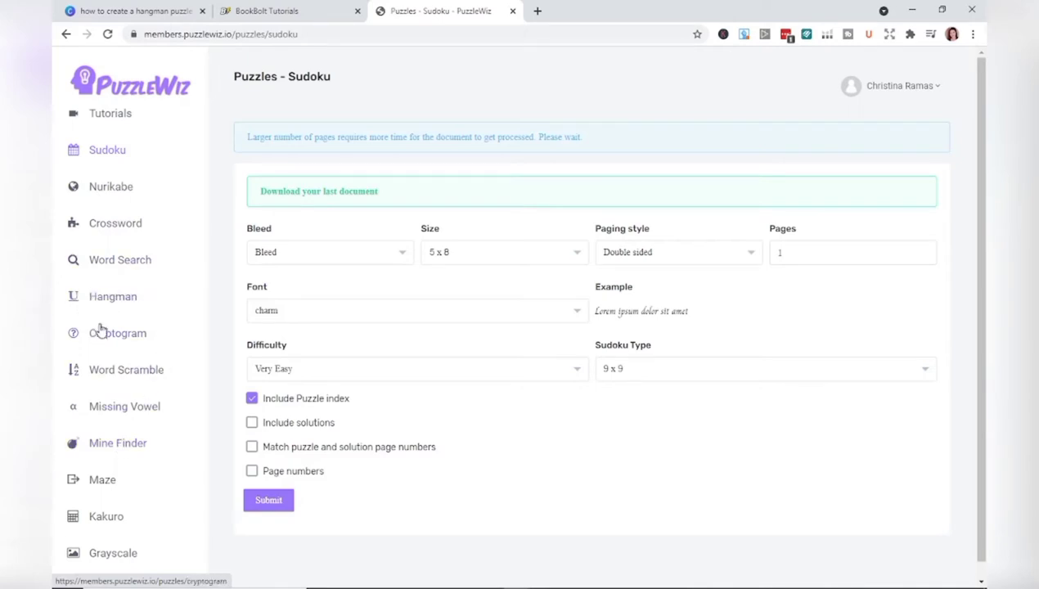
left_click(135, 131)
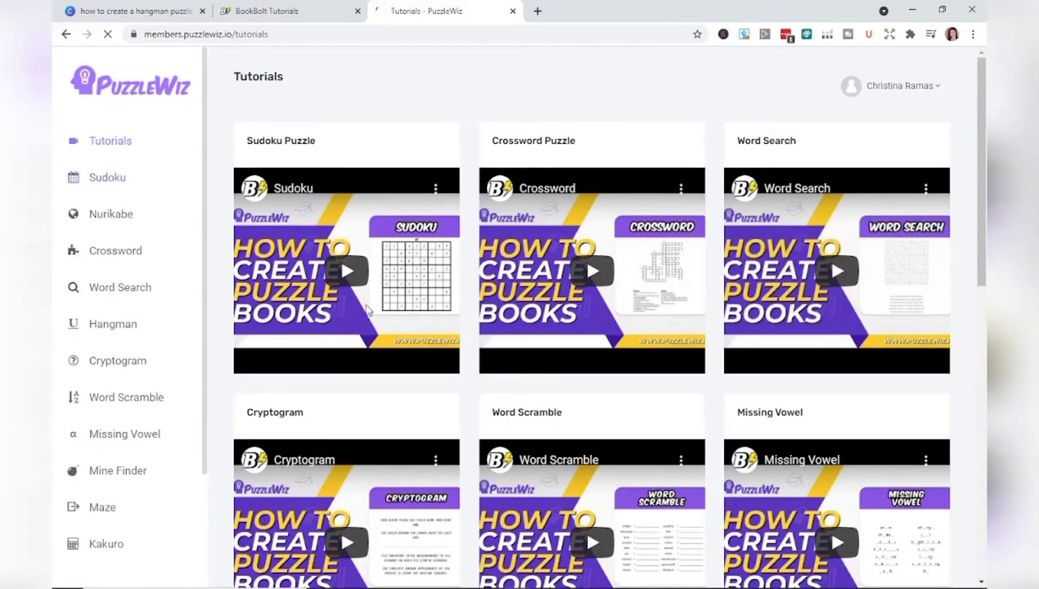
scroll(975, 385, "down", 1)
scroll(975, 386, "down", 8)
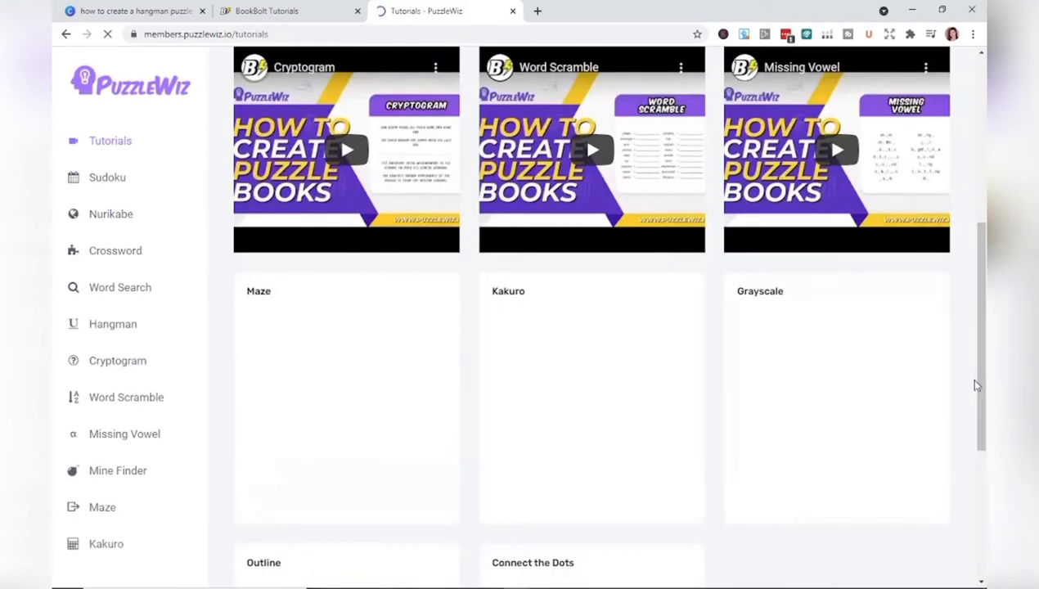
scroll(975, 386, "up", 8)
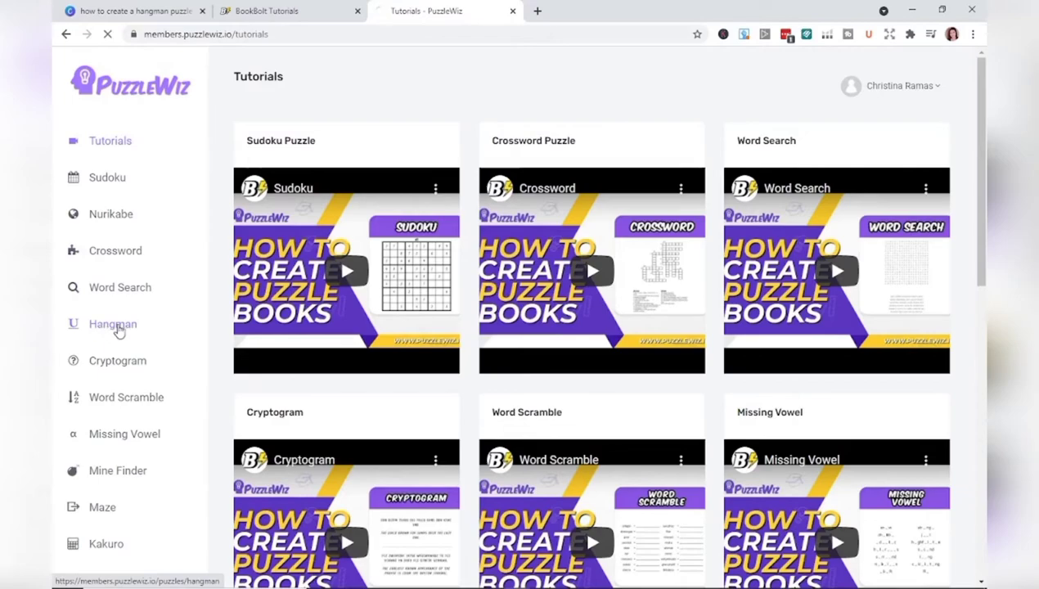
- Open the Hangman puzzle generator and review its bleed, size and paging style options
left_click(120, 329)
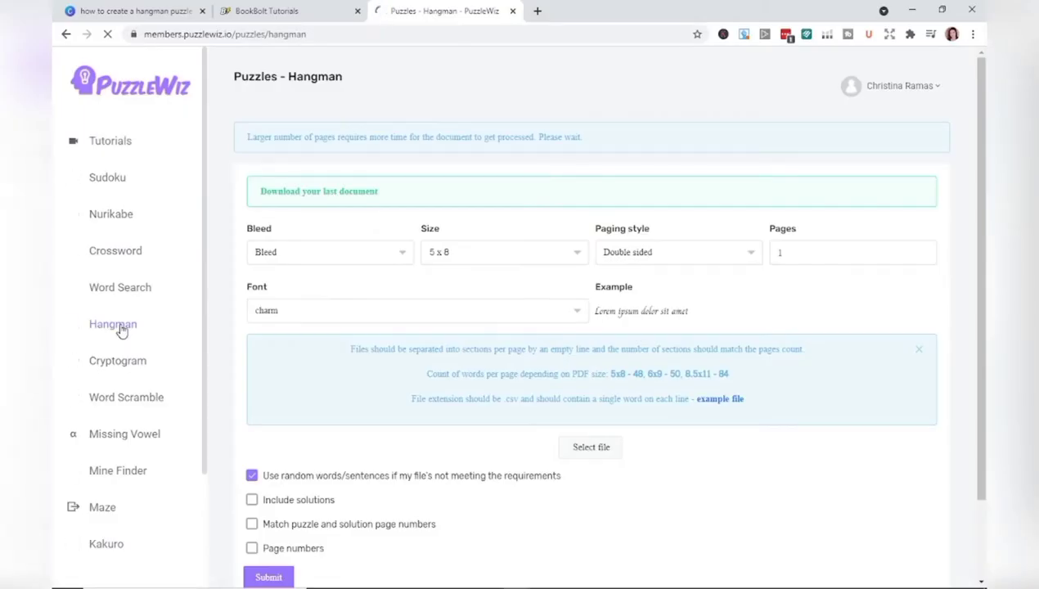
left_click(401, 255)
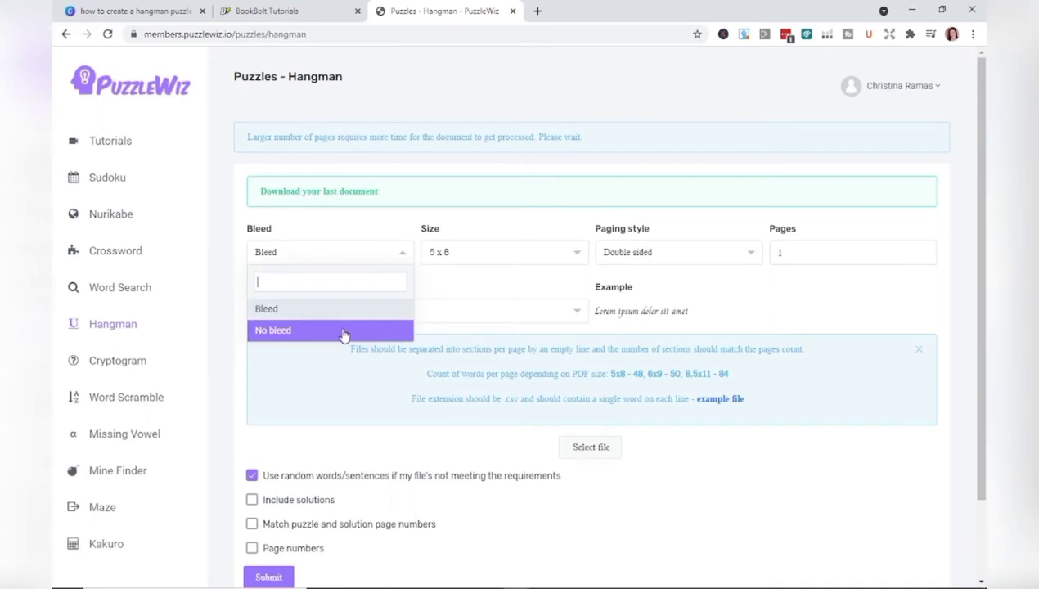
left_click(233, 288)
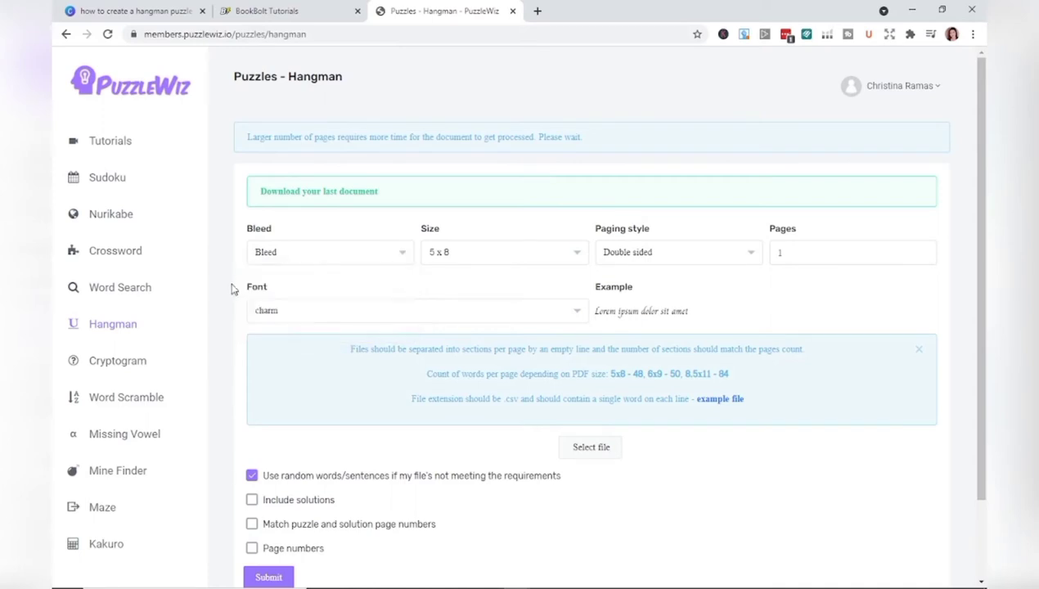
left_click(579, 258)
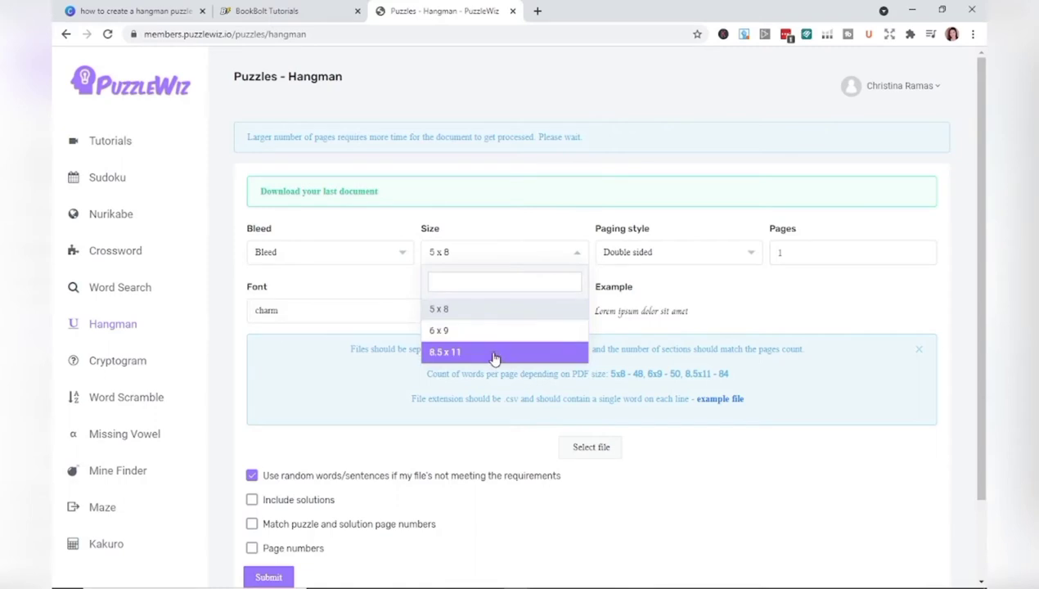
left_click(570, 216)
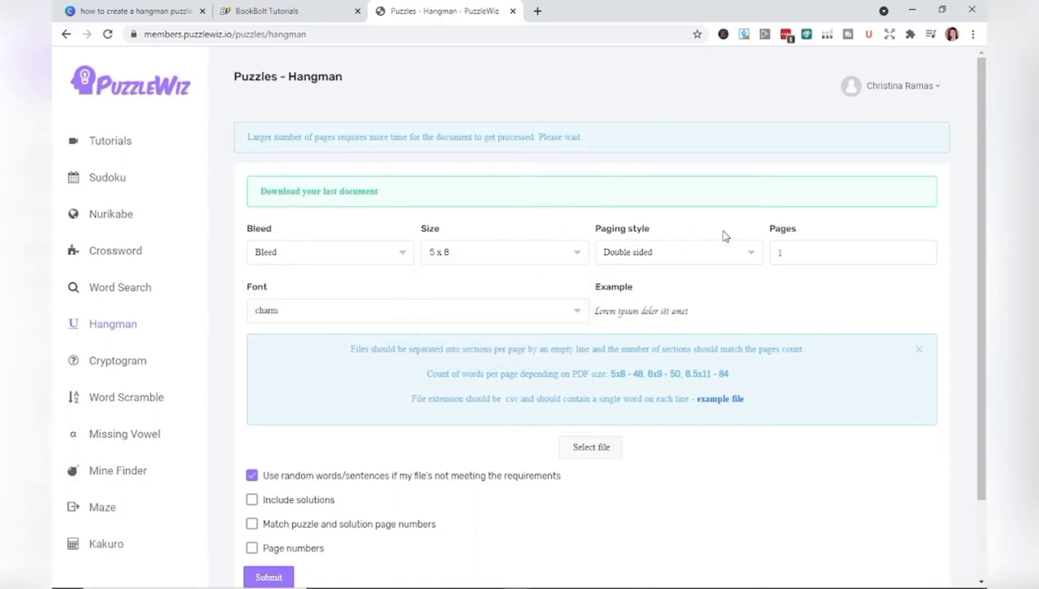
left_click(752, 260)
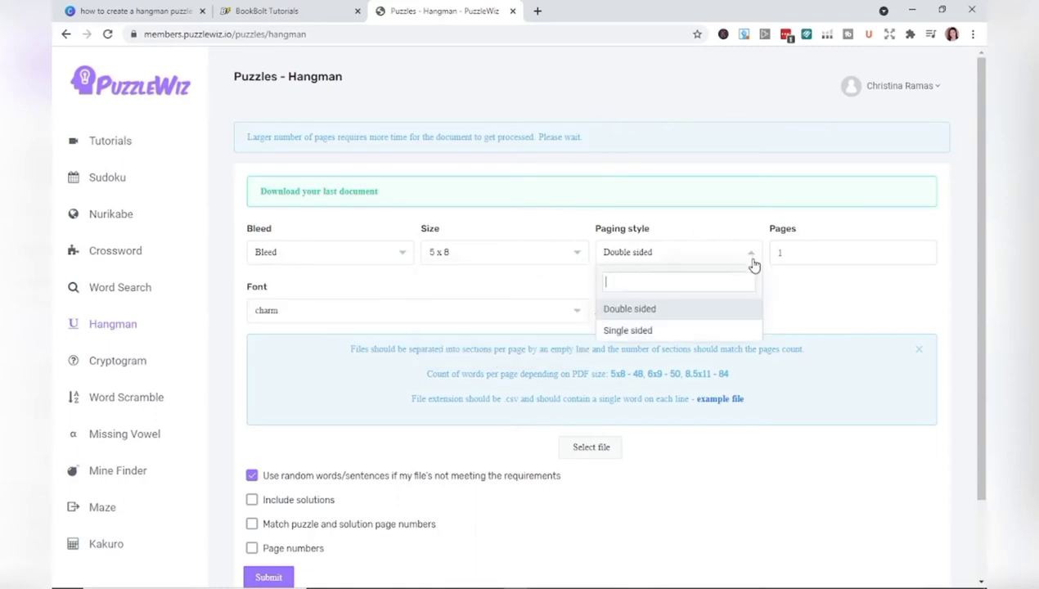
left_click(793, 309)
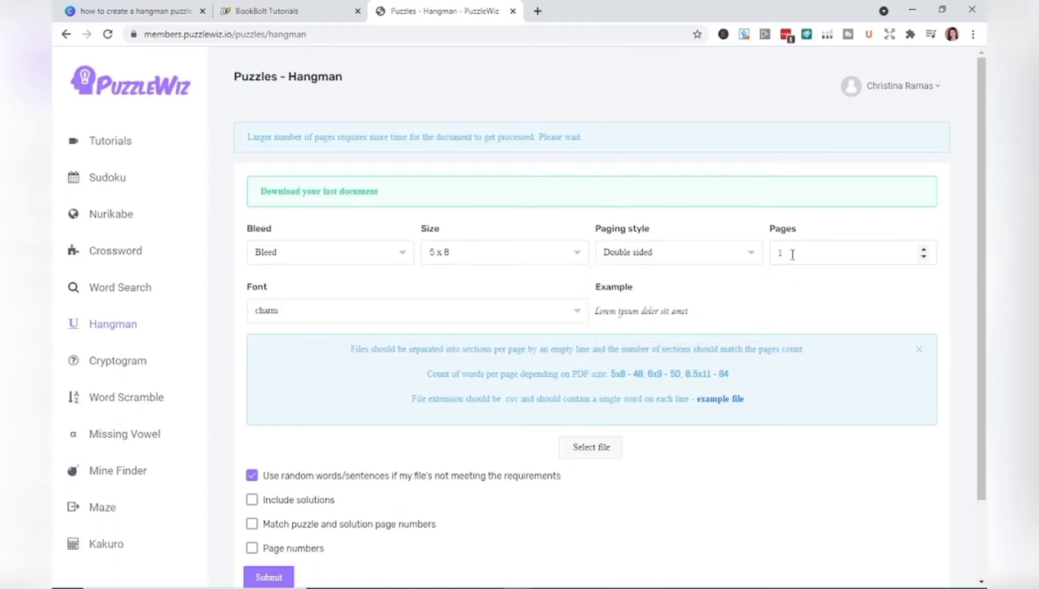
- Download the hangman example CSV file and open it in Excel
scroll(875, 453, "down", 2)
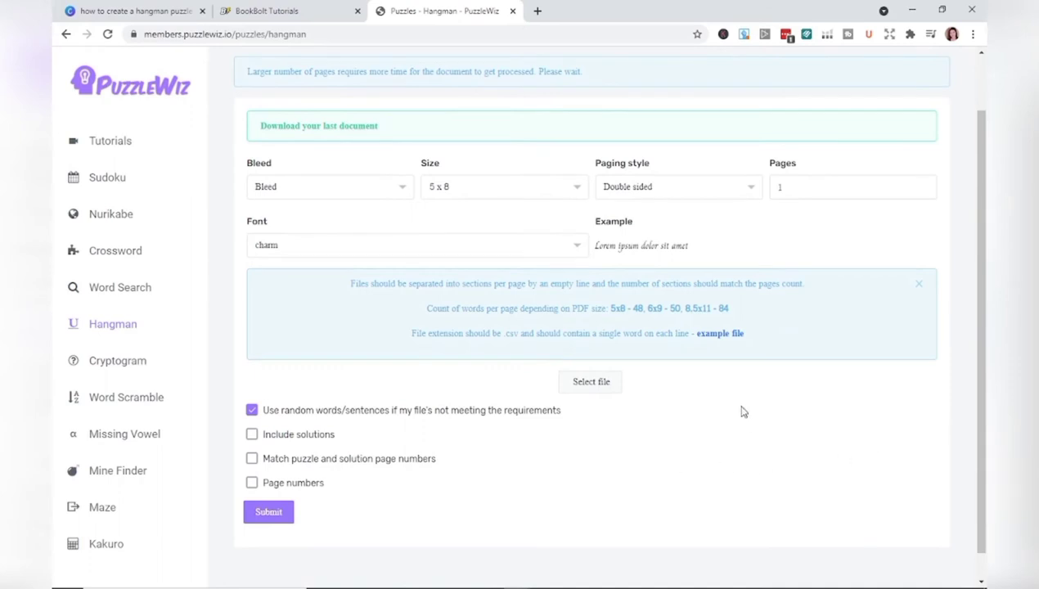
left_click(720, 342)
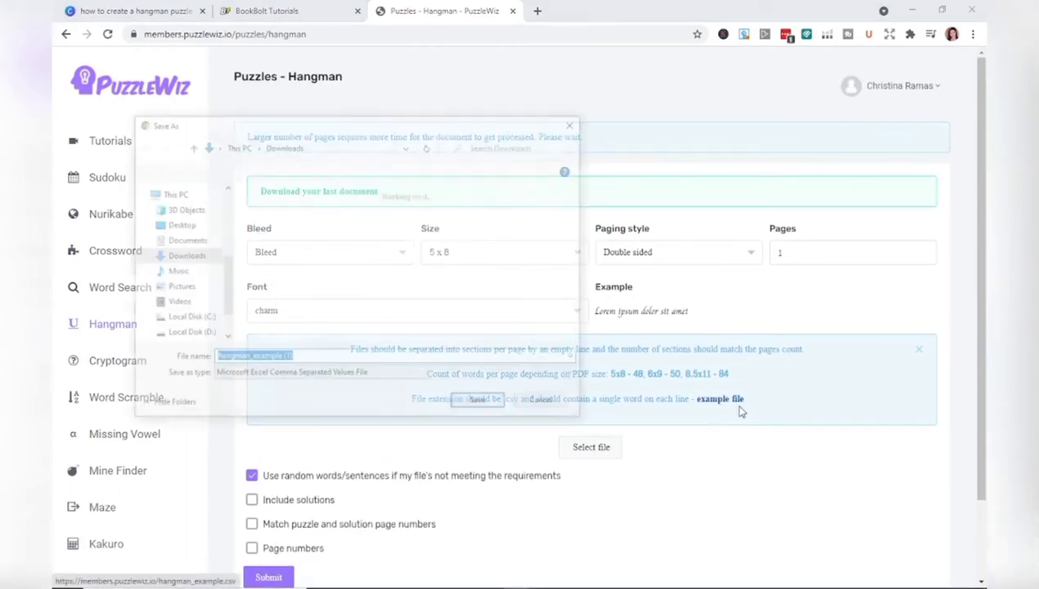
left_click(482, 405)
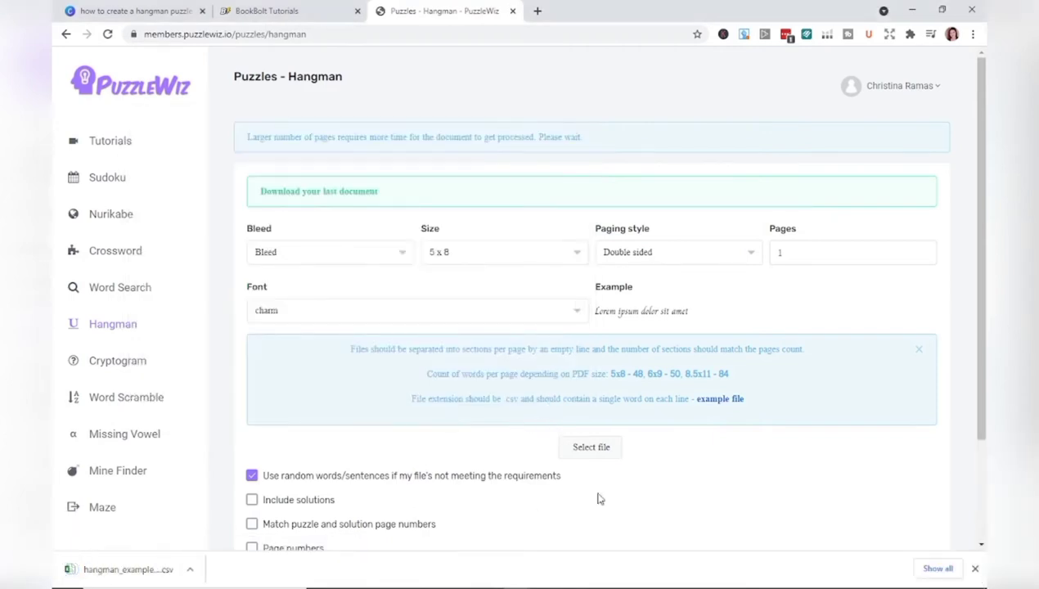
left_click(190, 570)
left_click(215, 488)
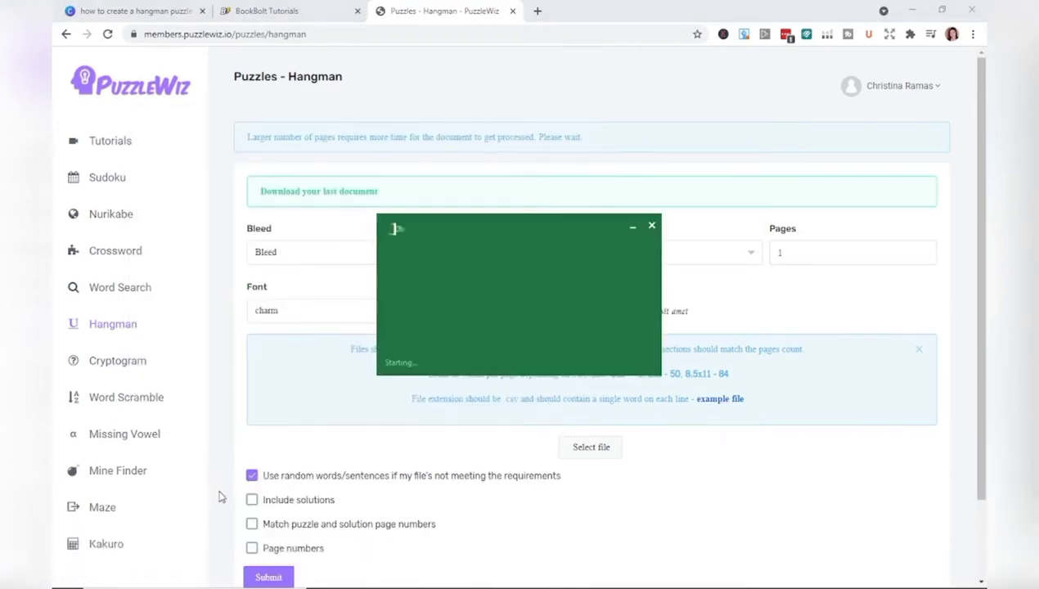
- Examine how the words in column A of the hangman example file are divided into sections
scroll(99, 356, "down", 5)
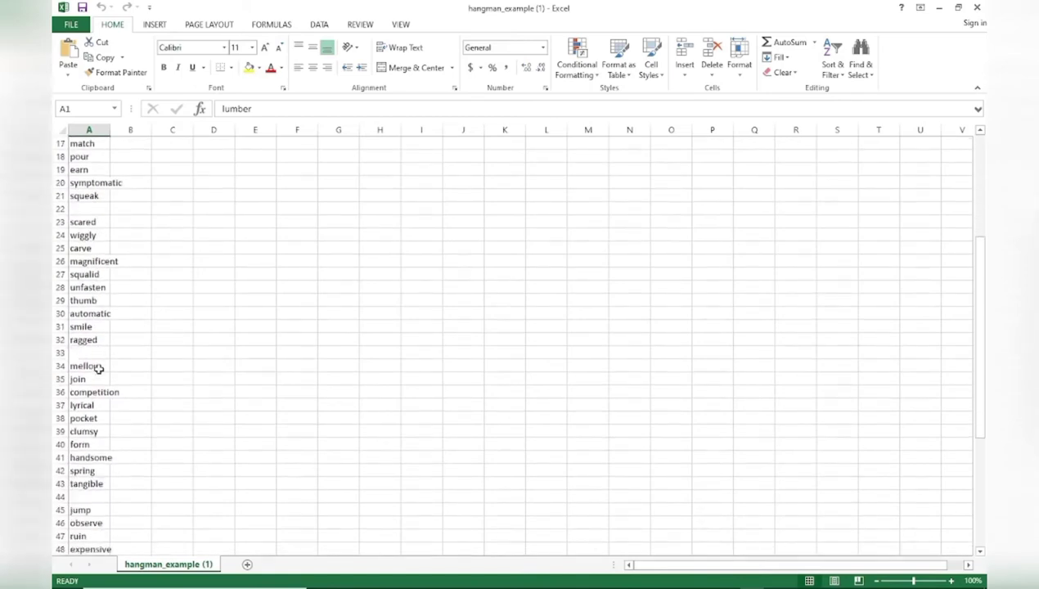
scroll(98, 370, "up", 5)
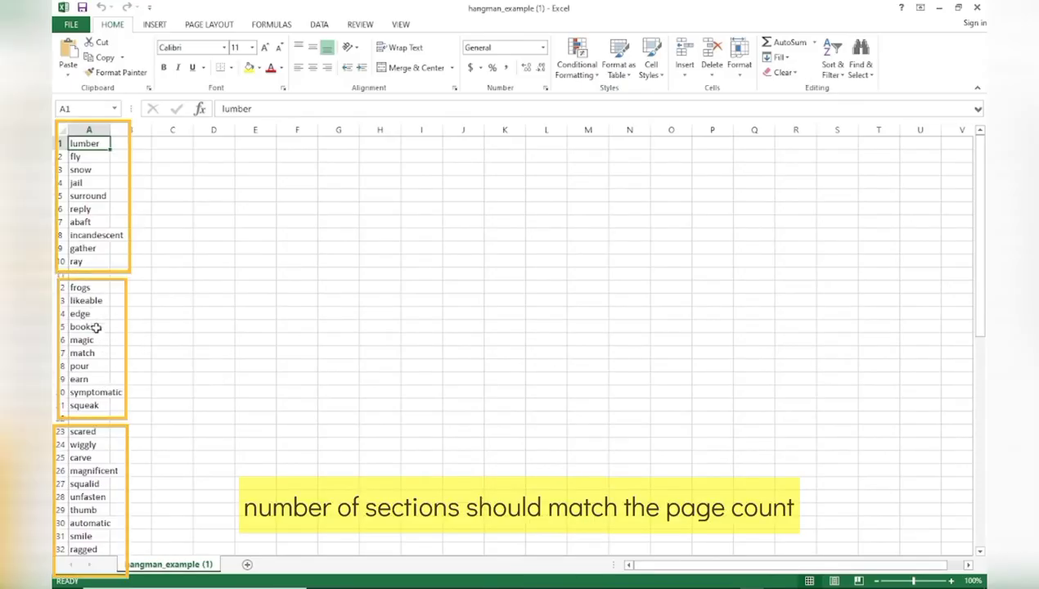
scroll(136, 417, "down", 3)
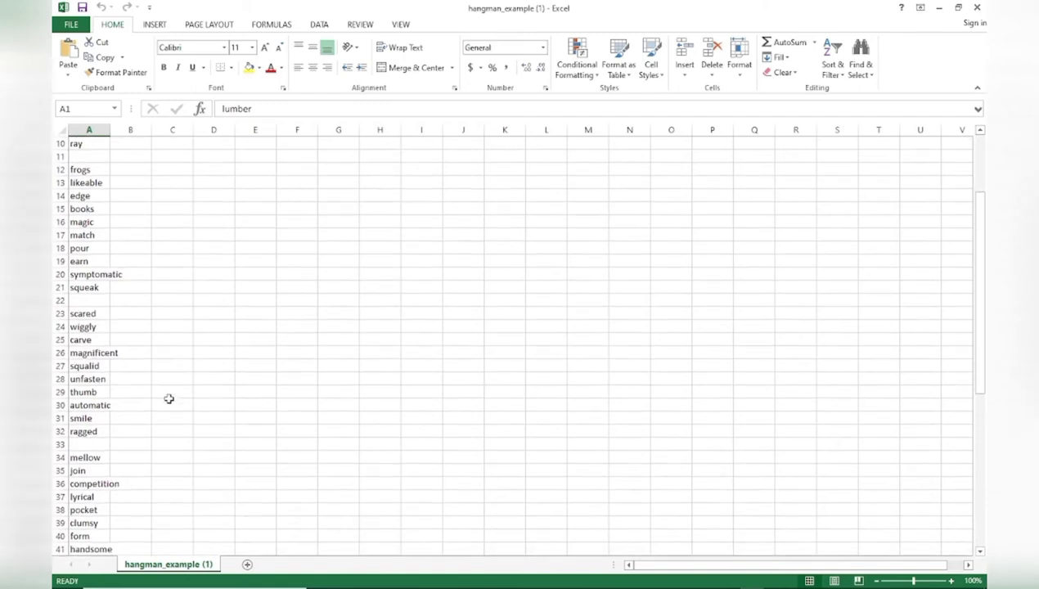
scroll(90, 444, "down", 2)
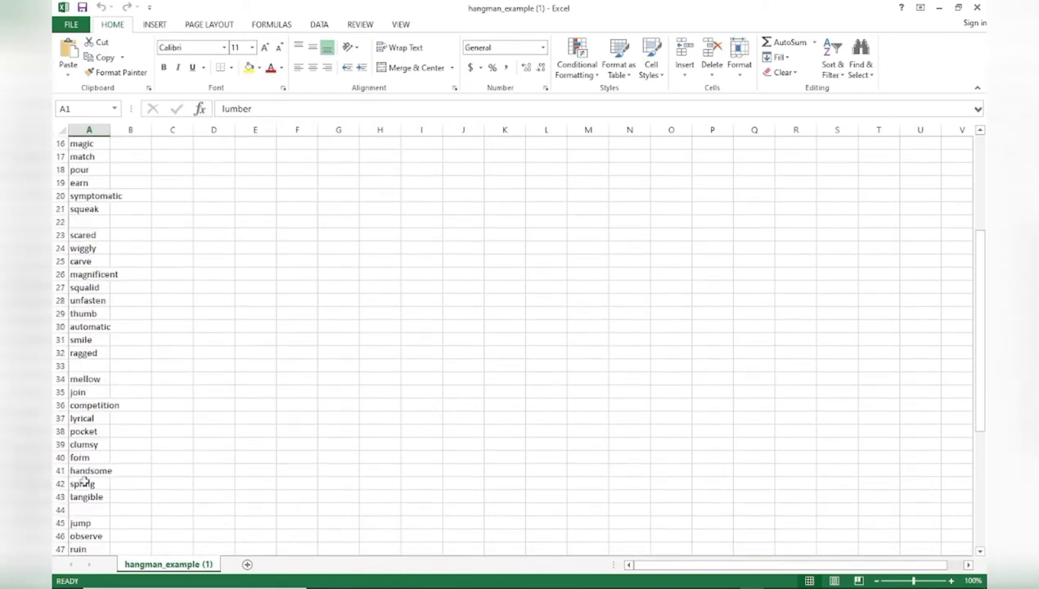
left_click(94, 512)
scroll(181, 470, "down", 2)
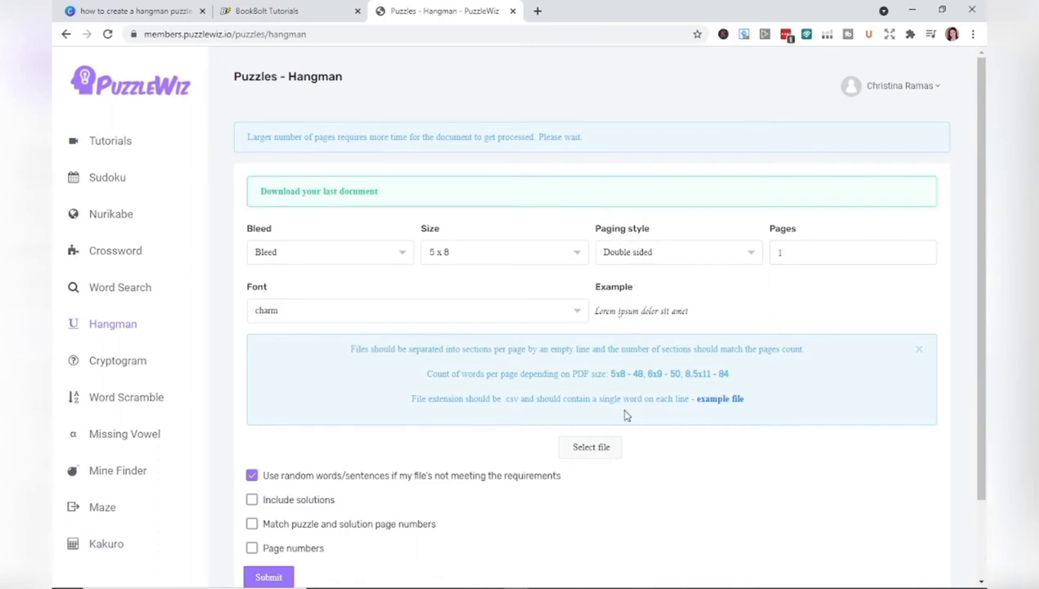
- Turn off the use of random words/sentences when the hangman file does not meet the requirements
scroll(368, 378, "down", 1)
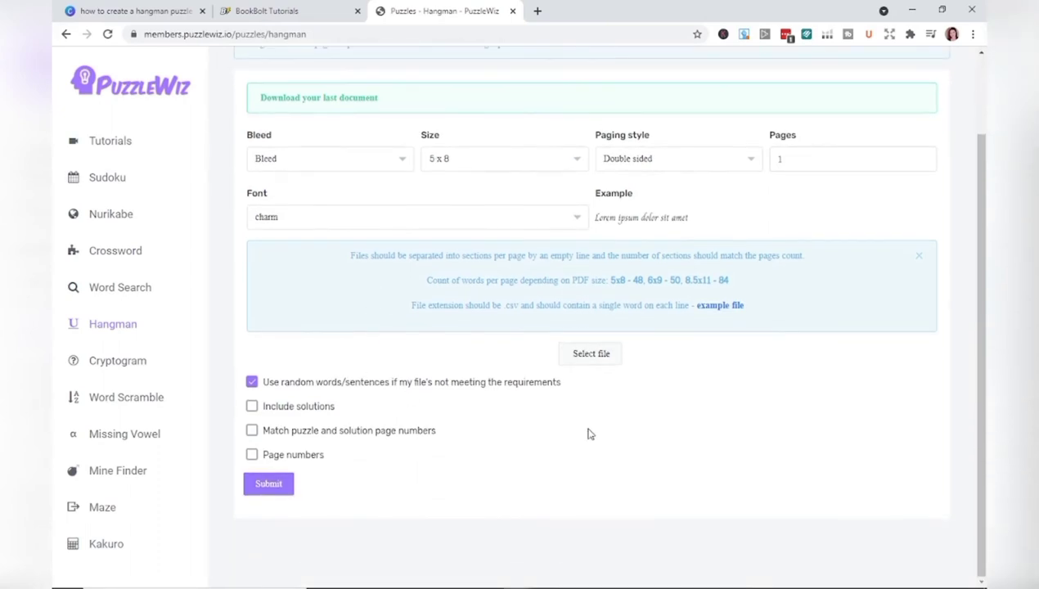
left_click(252, 383)
- Set the hangman document to Bleed, a 6 x 9 size and single-sided paging
scroll(334, 427, "up", 2)
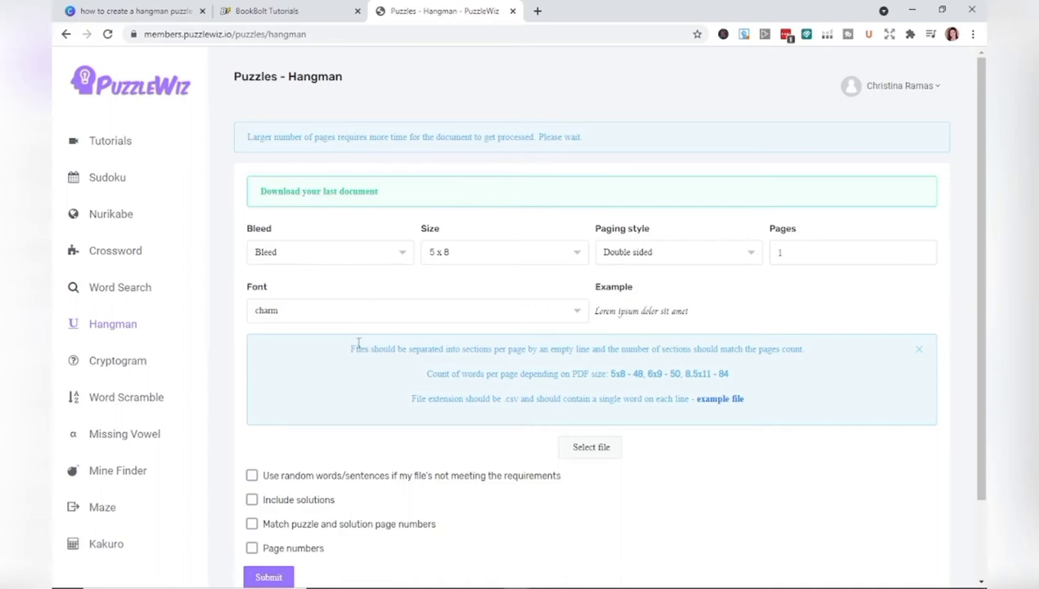
left_click(399, 260)
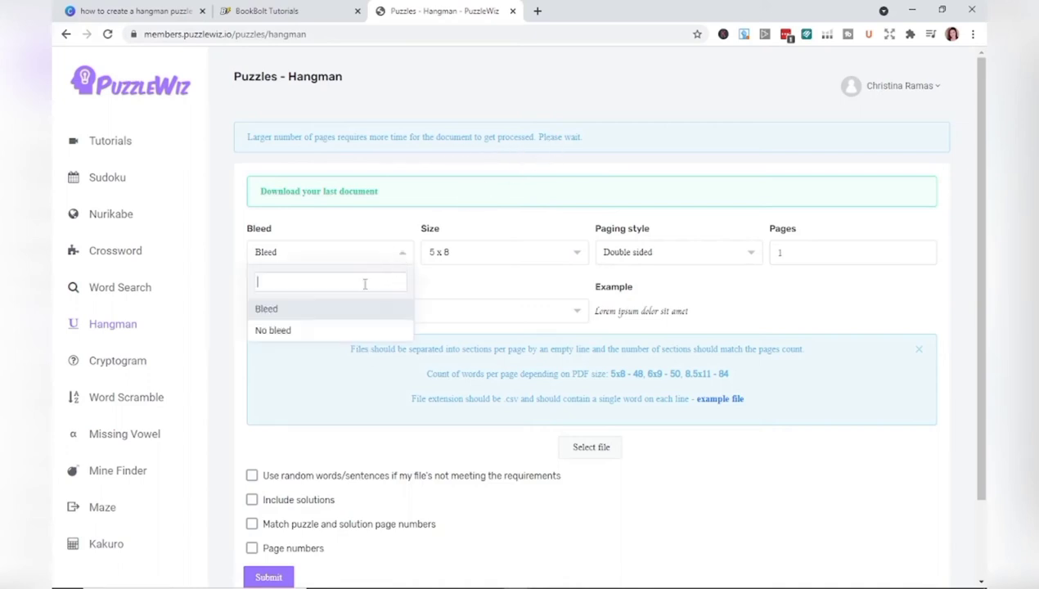
left_click(302, 317)
left_click(463, 258)
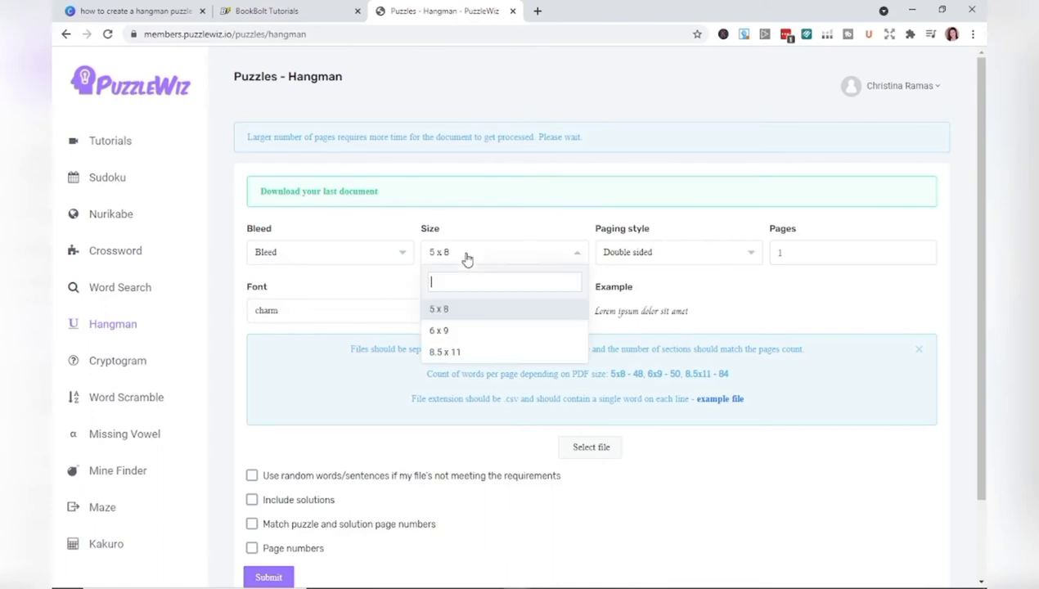
left_click(444, 331)
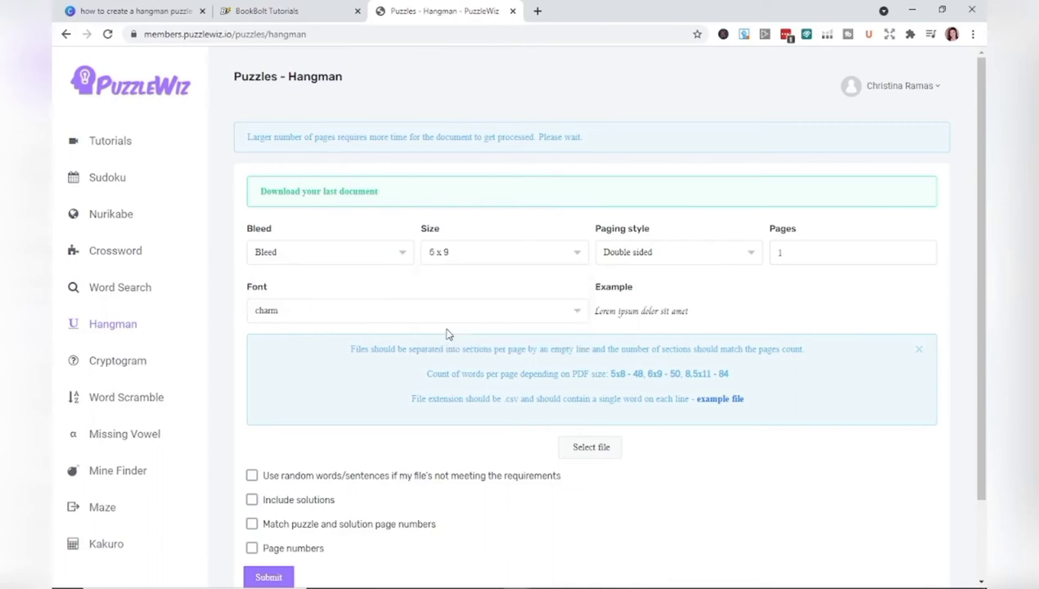
left_click(737, 263)
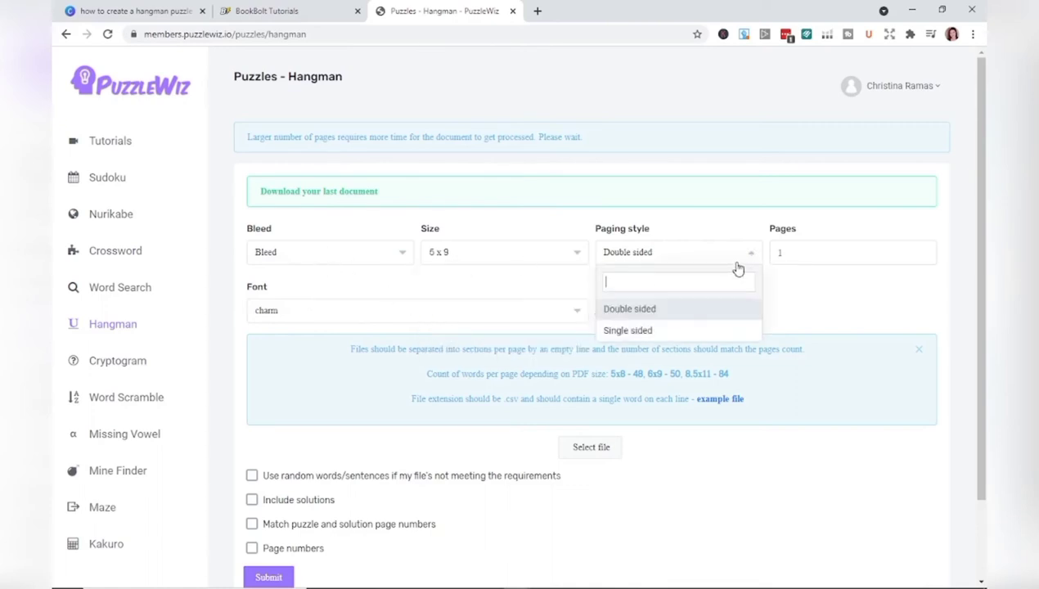
left_click(688, 331)
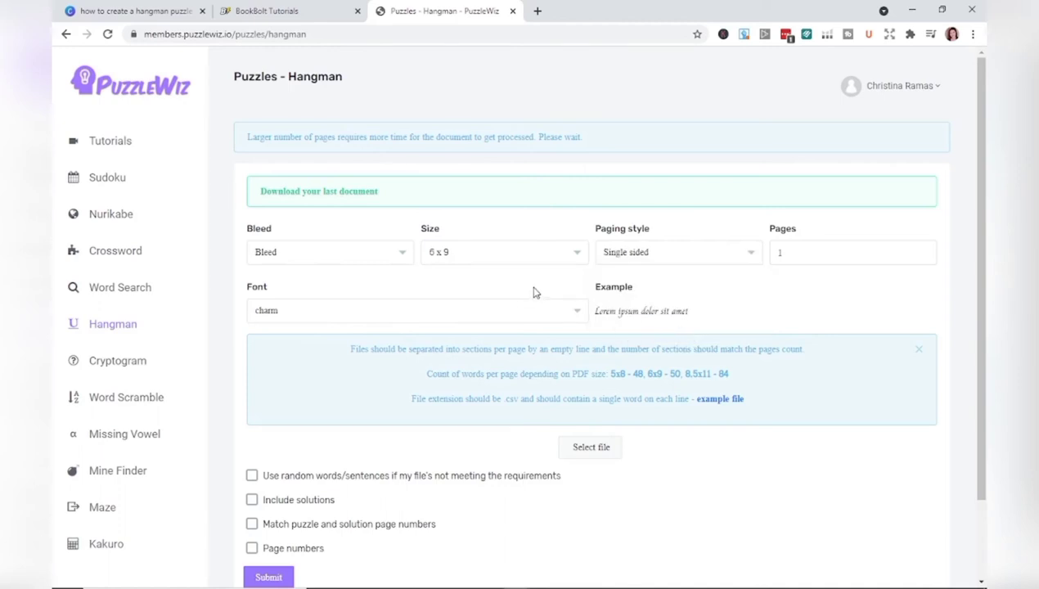
- Set the hangman document to 6 pages and choose the cambay font
left_click(784, 252)
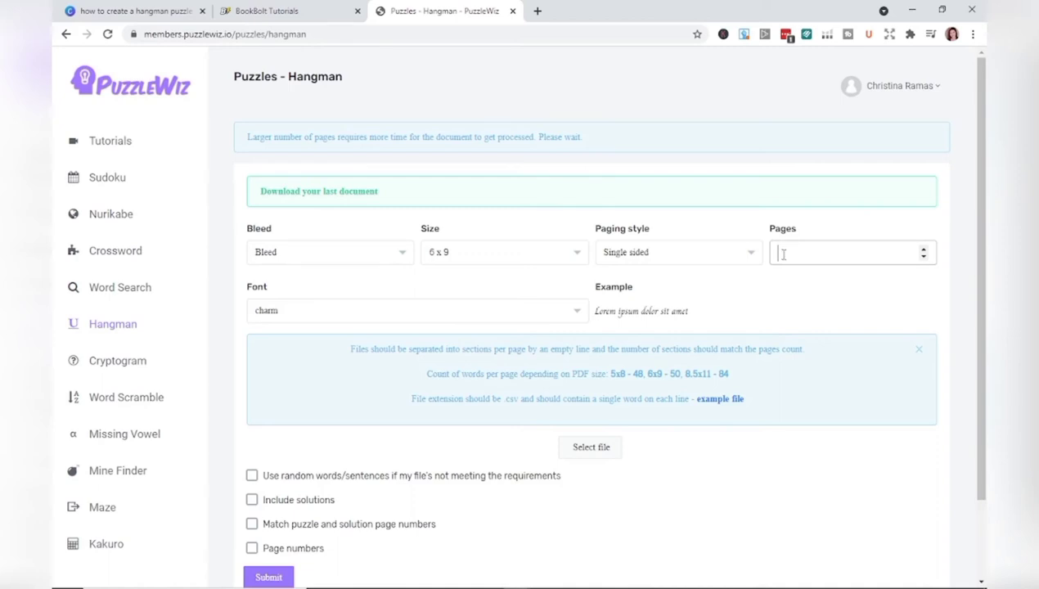
left_click(570, 312)
left_click(292, 418)
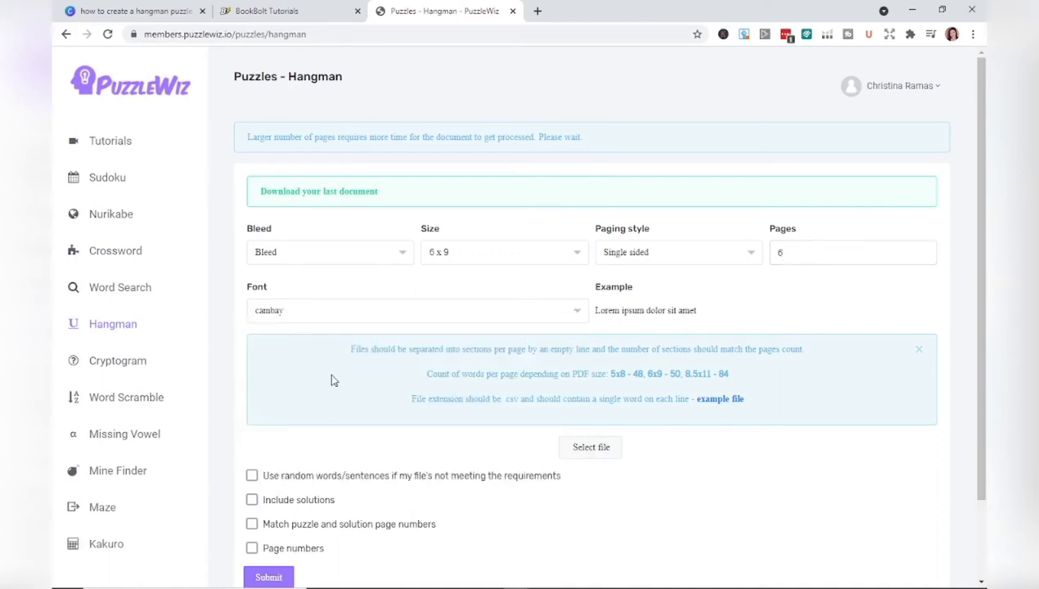
- Try the charm font on the sample text, and set the hangman document's font back to cambay
left_click(566, 317)
scroll(491, 376, "down", 3)
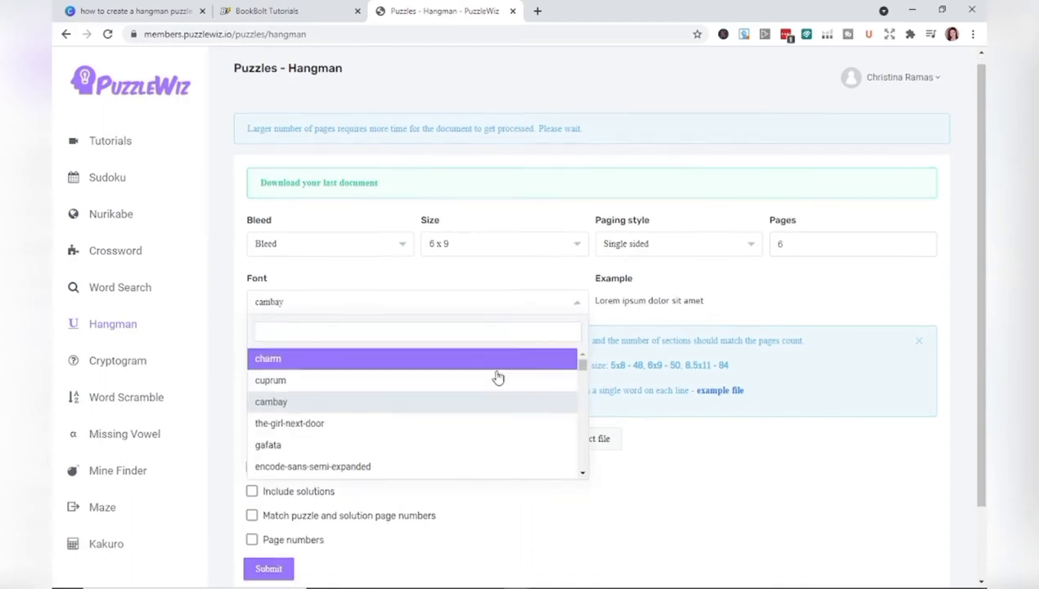
scroll(454, 367, "down", 8)
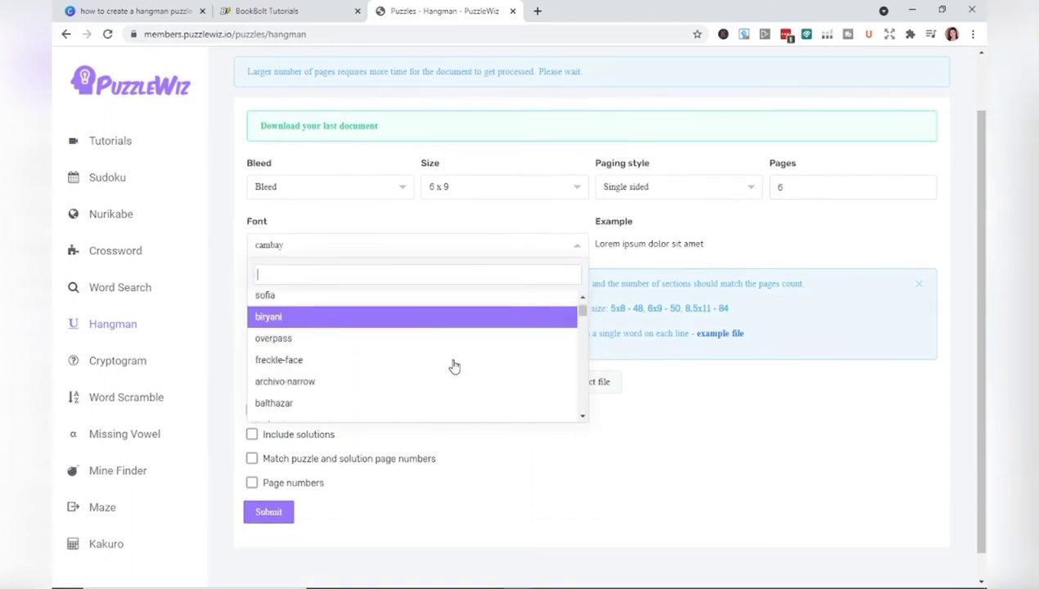
scroll(454, 366, "down", 10)
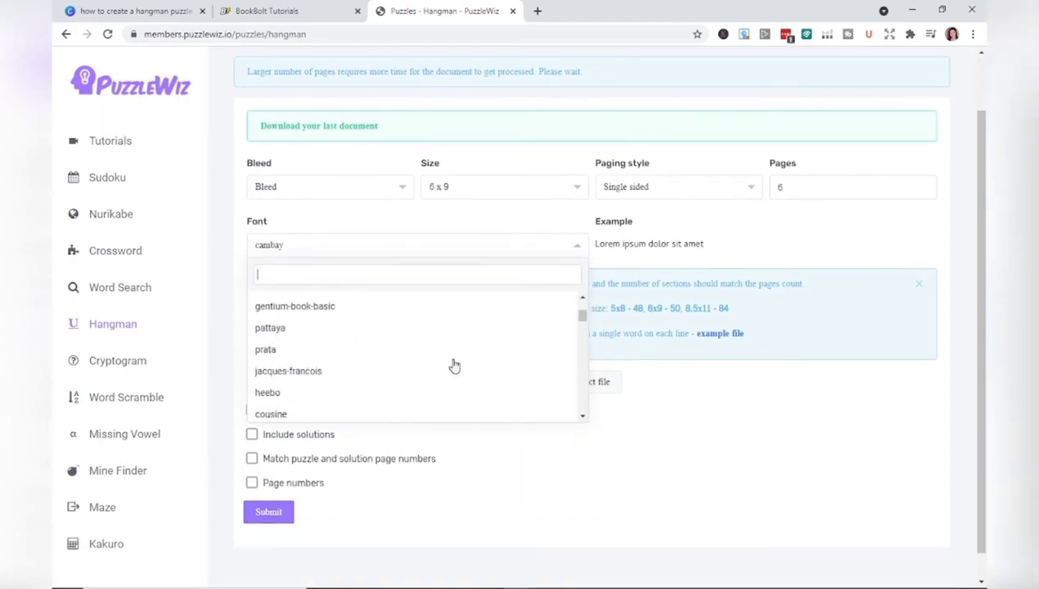
scroll(456, 362, "up", 10)
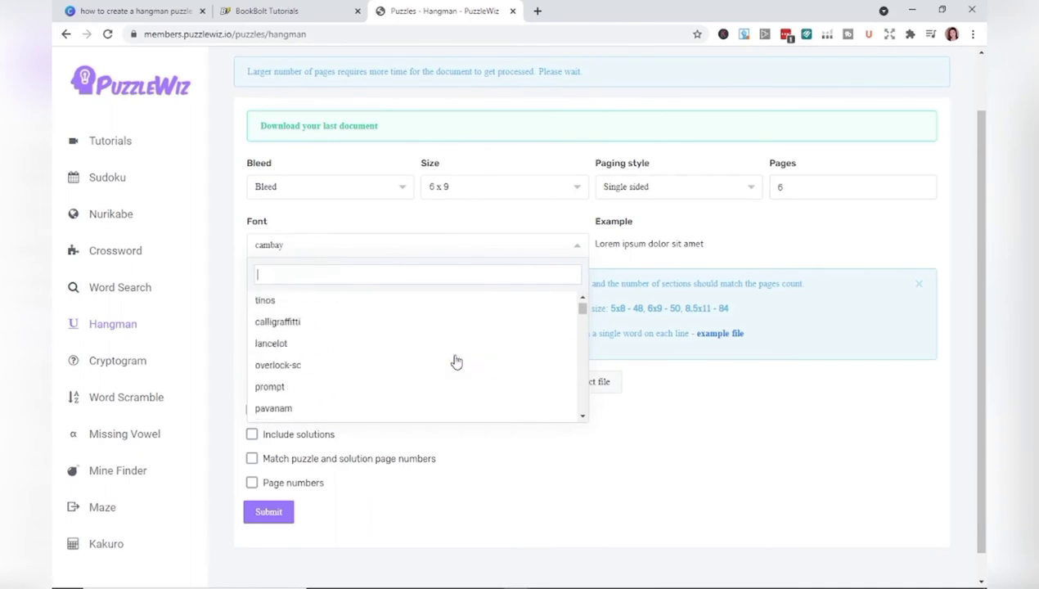
left_click(267, 304)
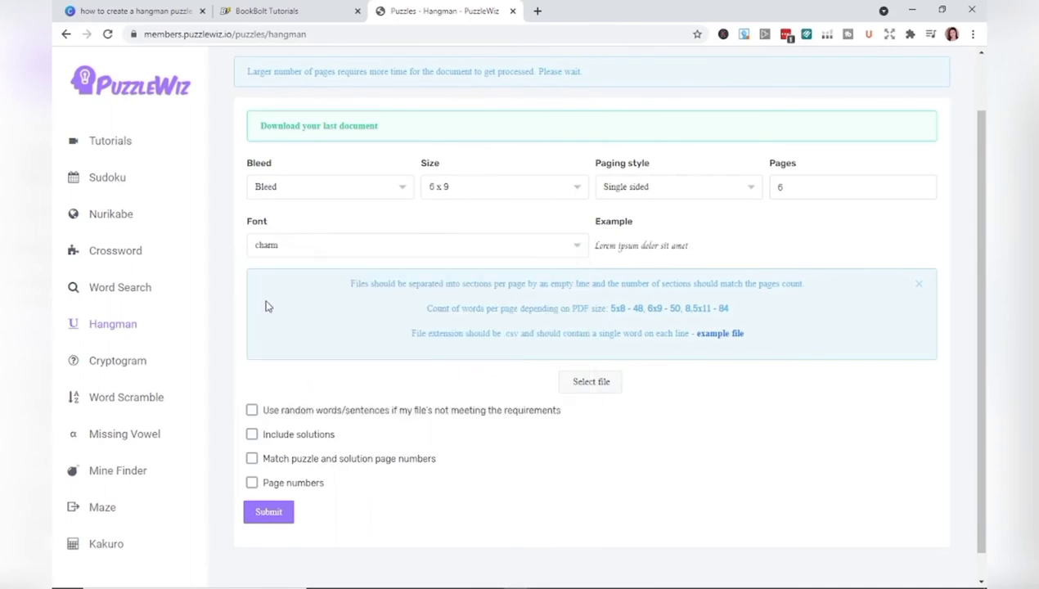
left_click(324, 245)
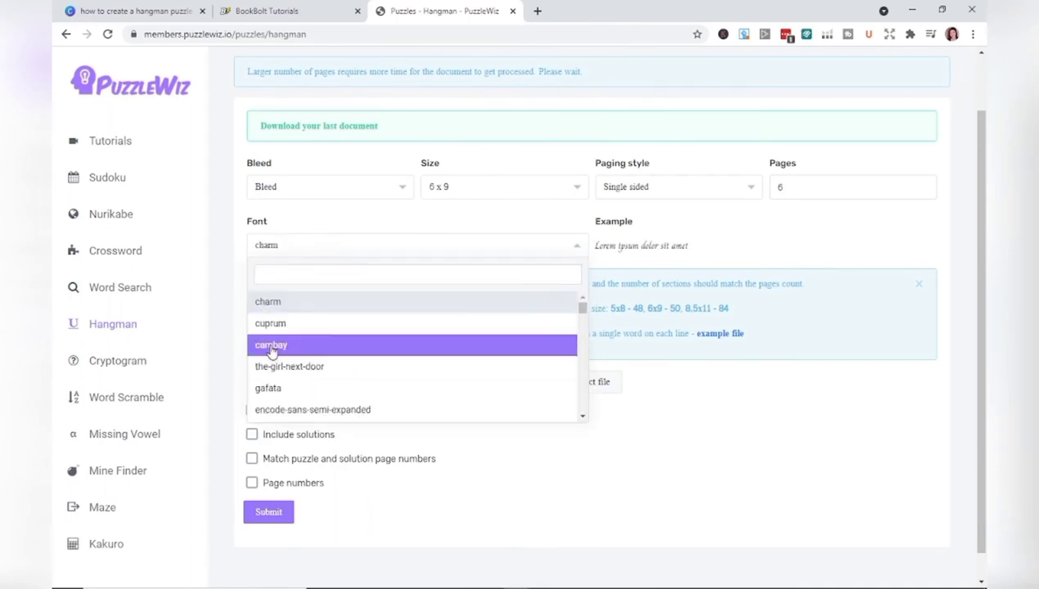
left_click(274, 349)
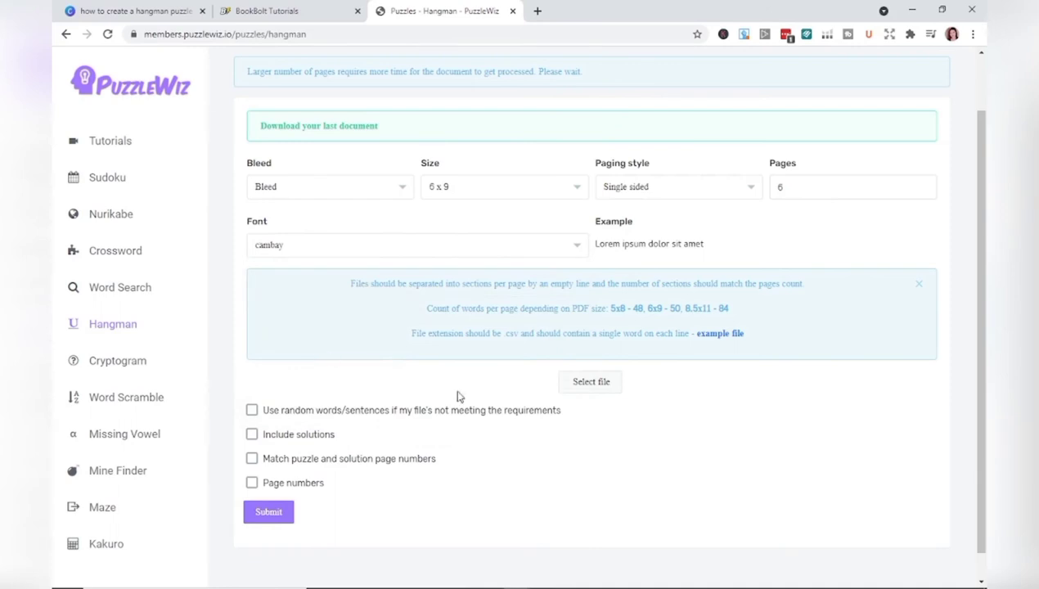
- Turn on page numbers for the hangman document
double_click(253, 488)
left_click(252, 485)
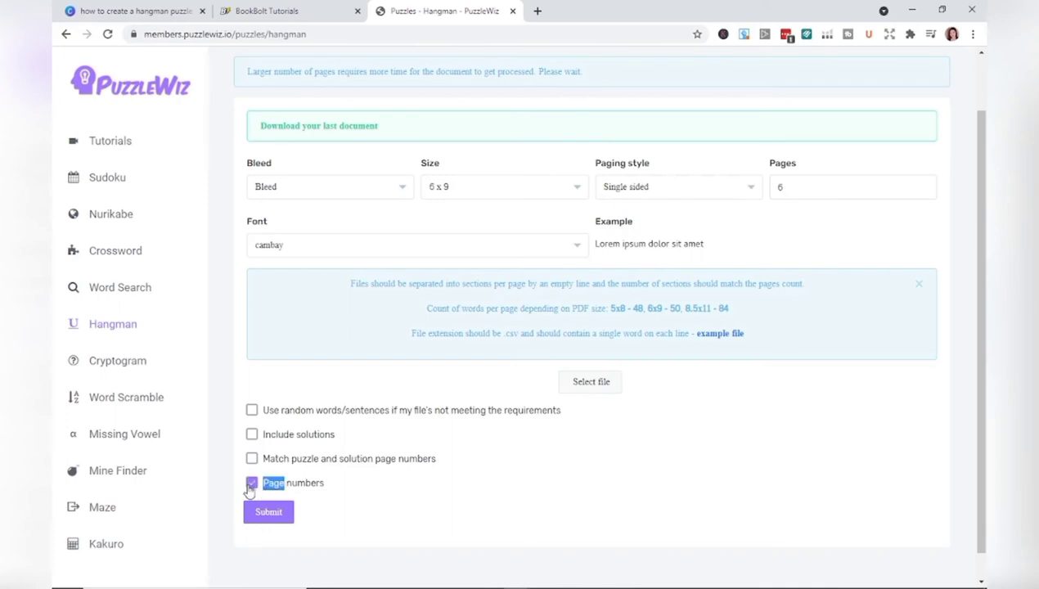
left_click(417, 508)
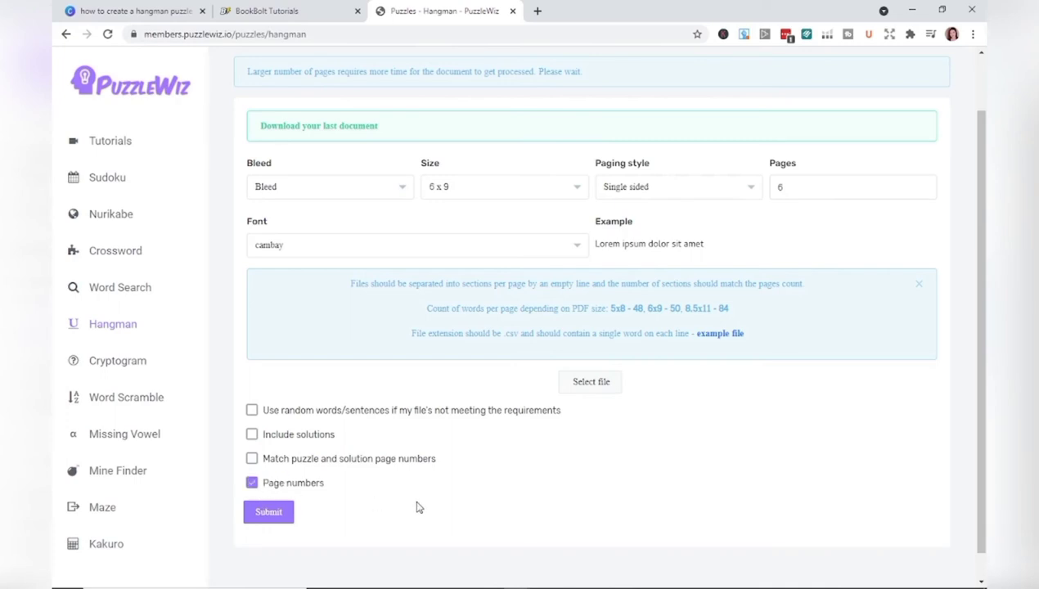
- Load self care words.csv from Downloads as the word list and submit the hangman document for generation
left_click(599, 393)
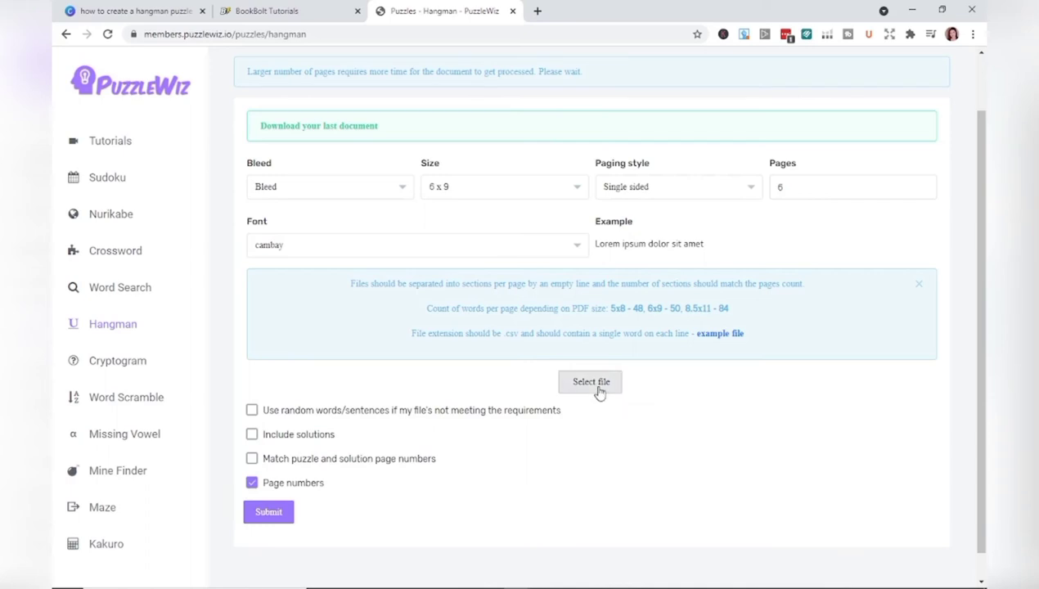
left_click(560, 332)
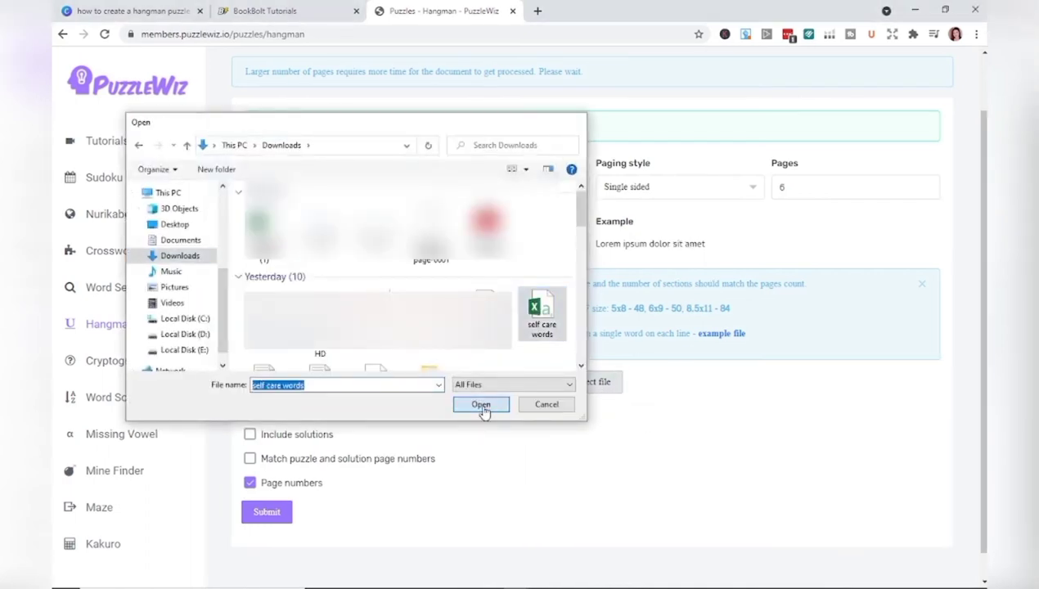
left_click(481, 406)
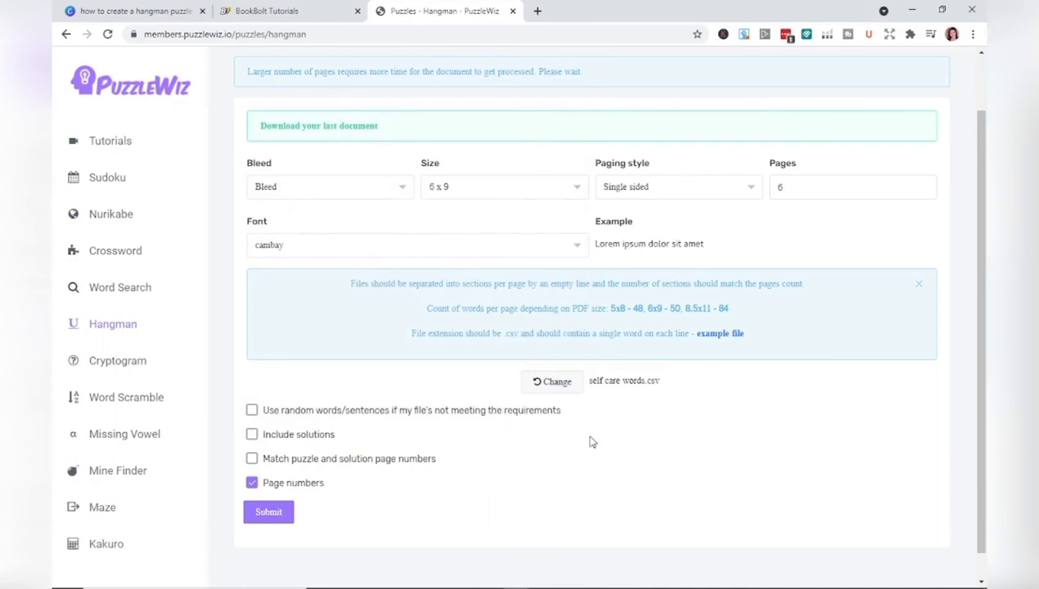
left_click(273, 514)
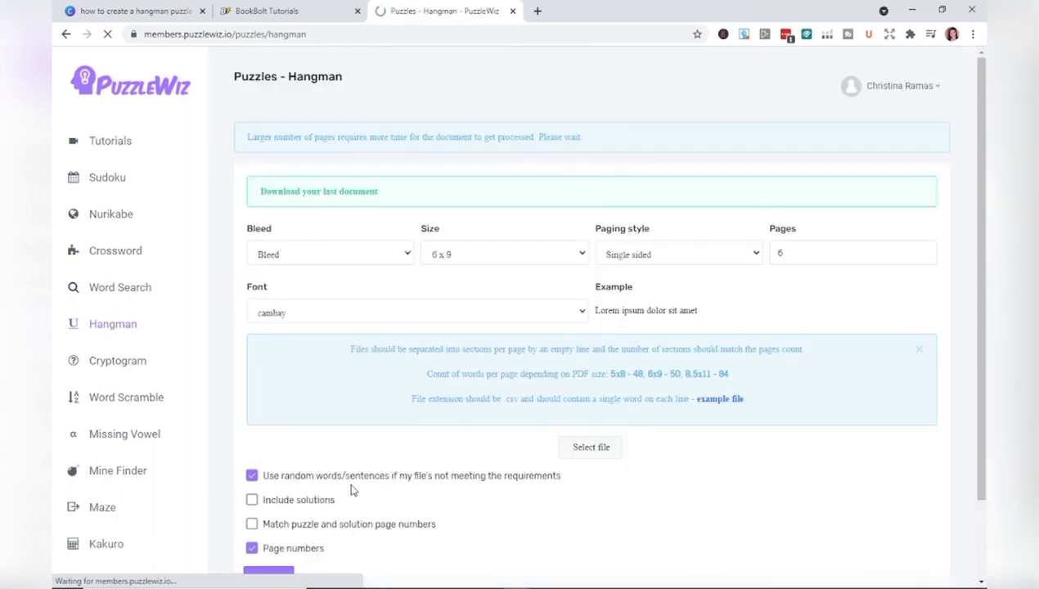
- Download the last generated hangman document and save it as a PDF in the Downloads folder
scroll(608, 539, "down", 1)
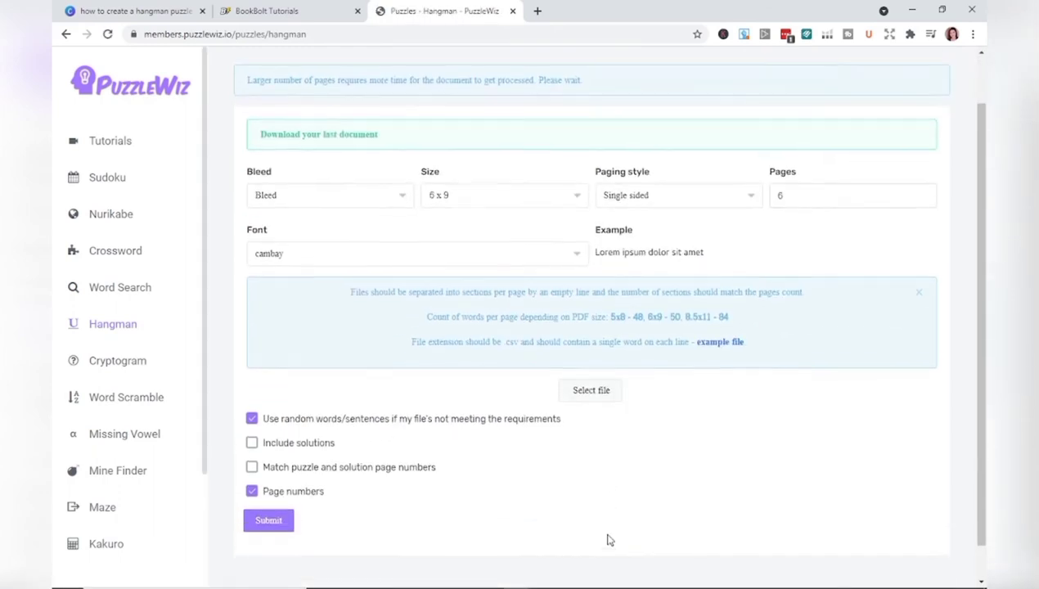
scroll(600, 533, "up", 1)
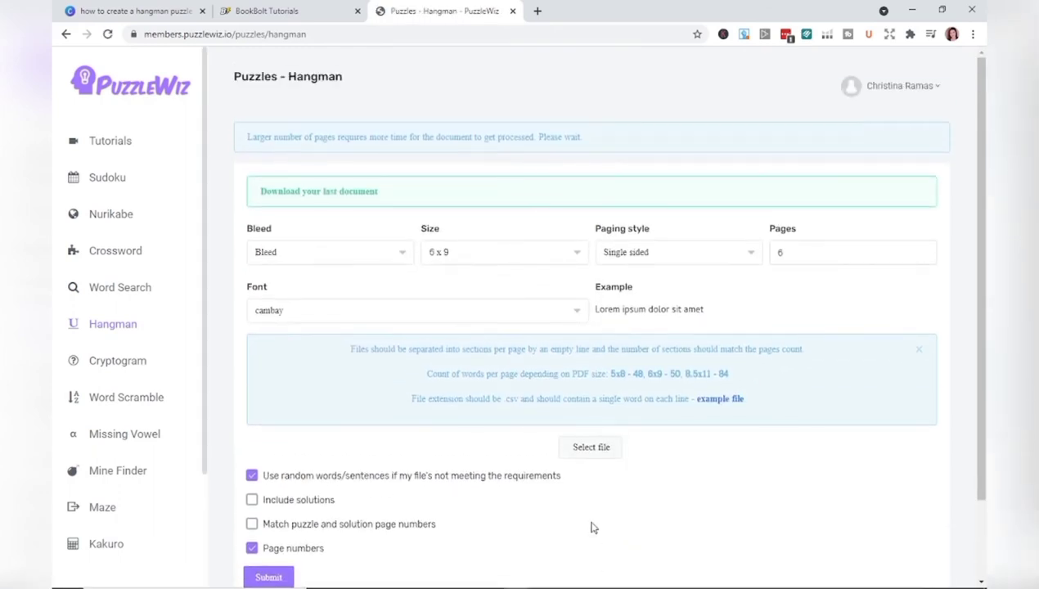
left_click(340, 199)
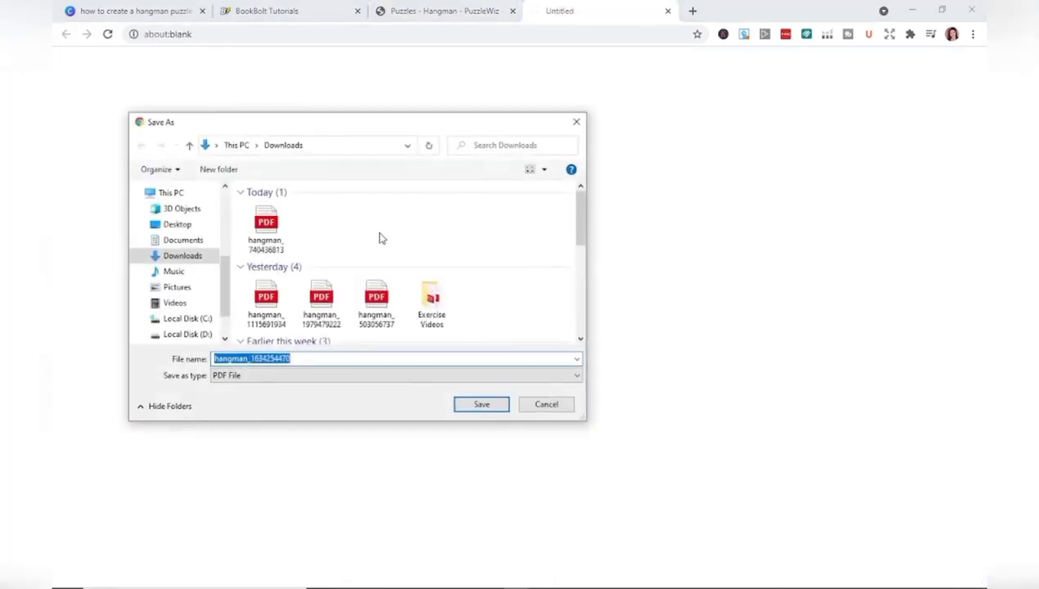
left_click(468, 409)
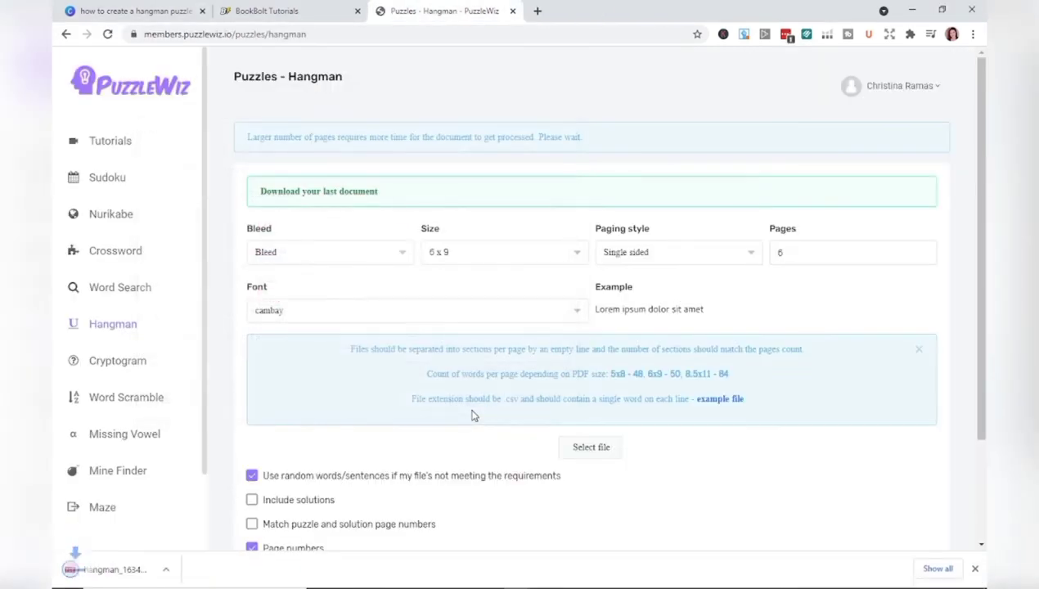
- Open the downloaded hangman PDF and check its puzzle layout, single-sided paging and page numbers
left_click(189, 570)
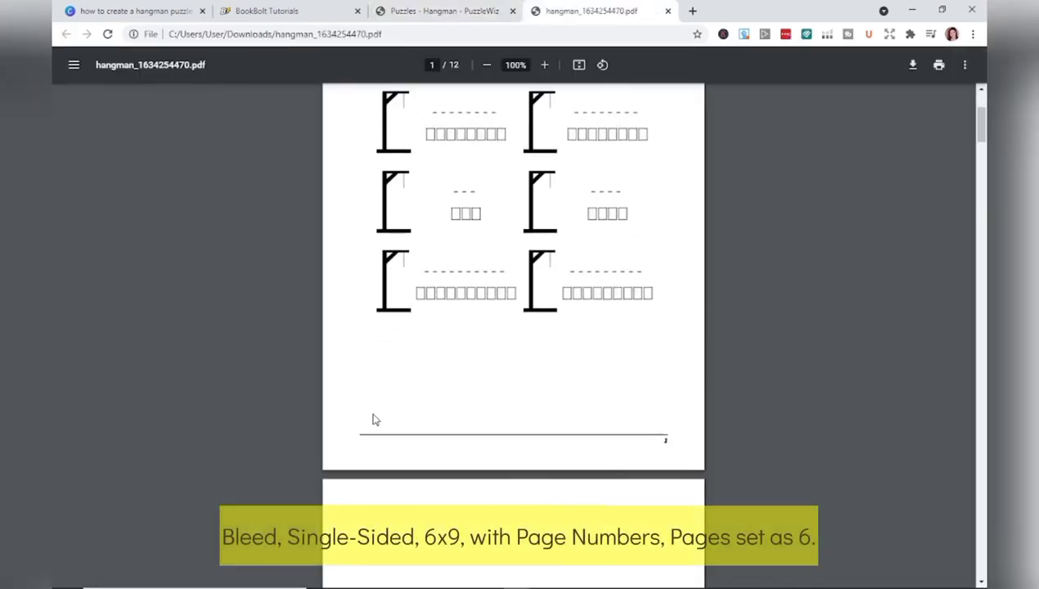
scroll(373, 419, "up", 10)
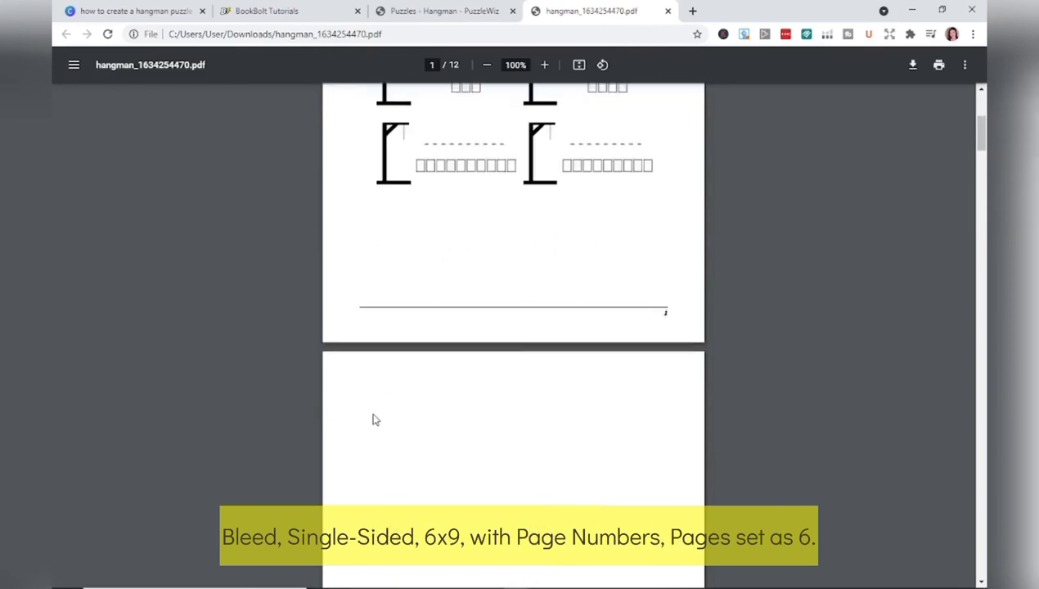
scroll(457, 403, "down", 10)
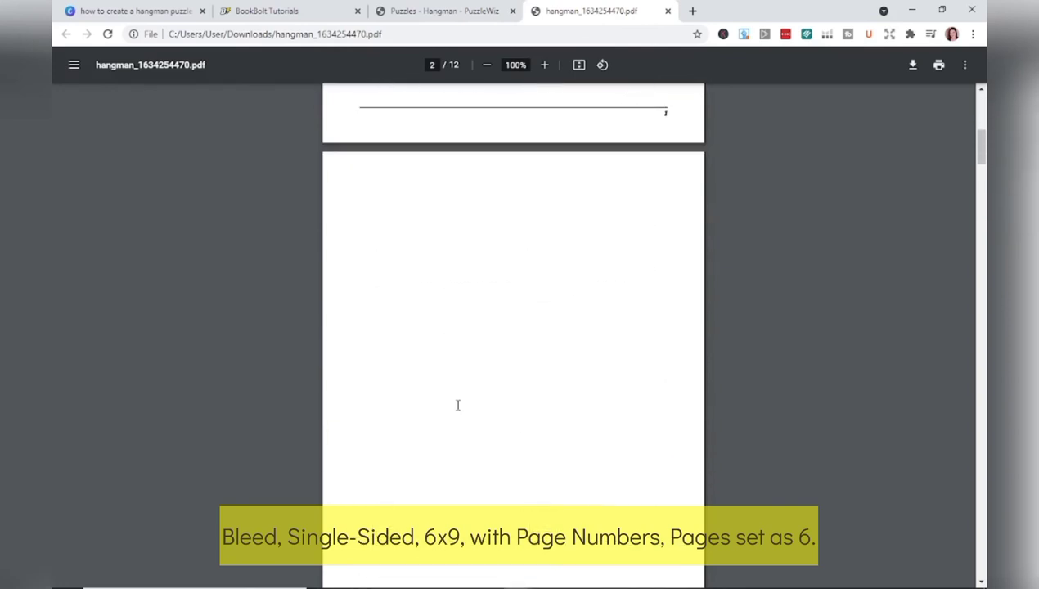
scroll(489, 411, "up", 3)
scroll(489, 411, "down", 8)
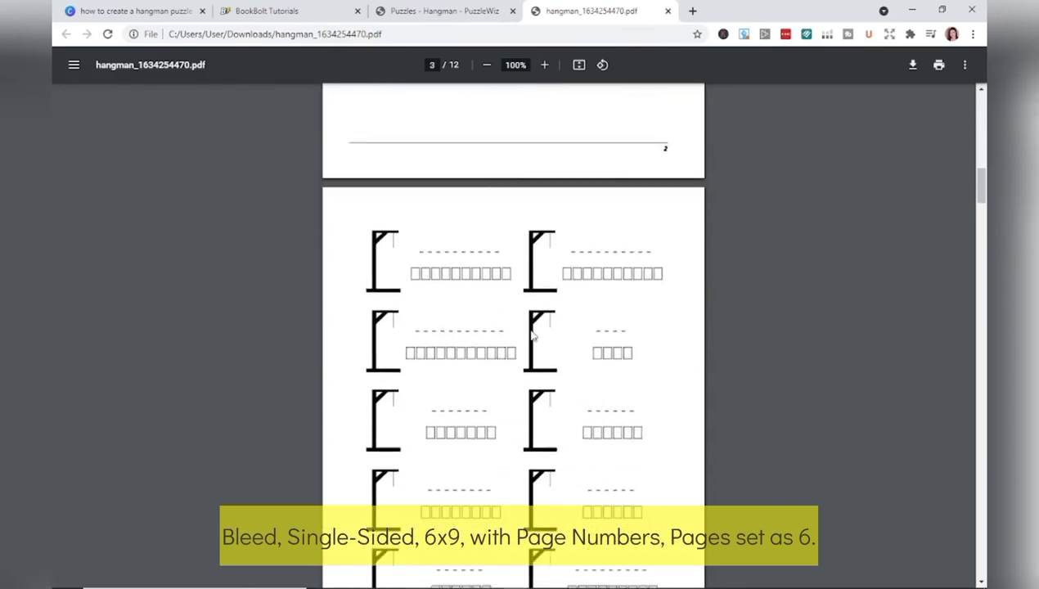
scroll(515, 352, "down", 15)
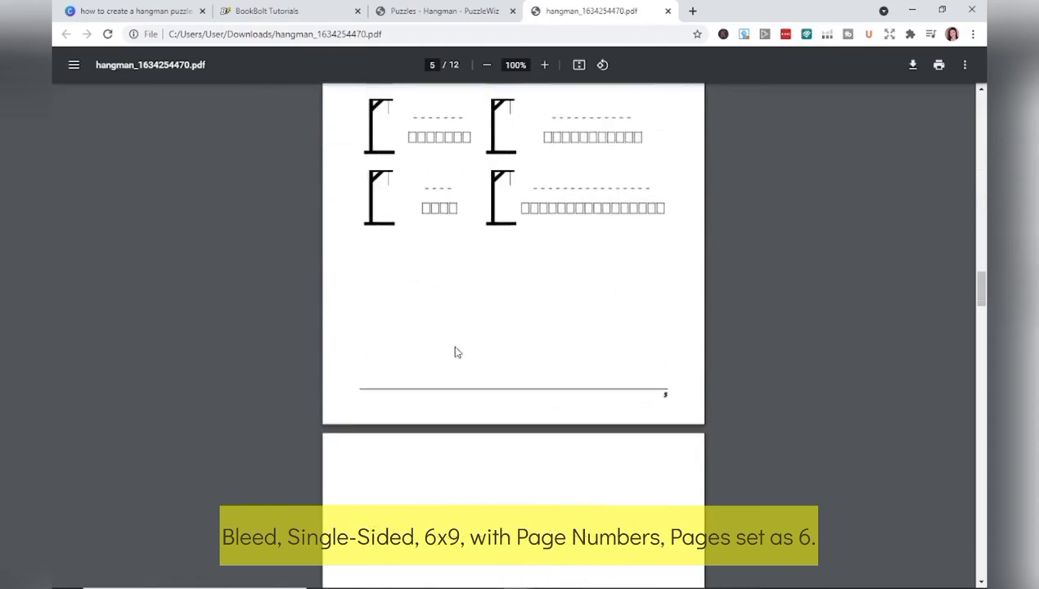
scroll(642, 278, "down", 20)
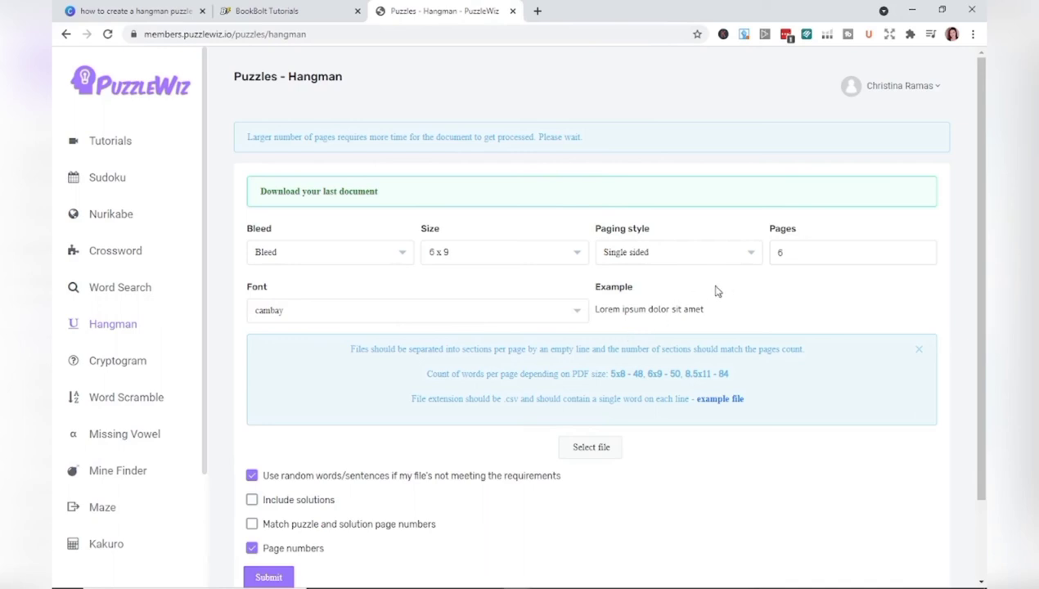
- Turn on solutions and matching puzzle and solution page numbers, and load self care words.csv as the word list
scroll(637, 384, "down", 2)
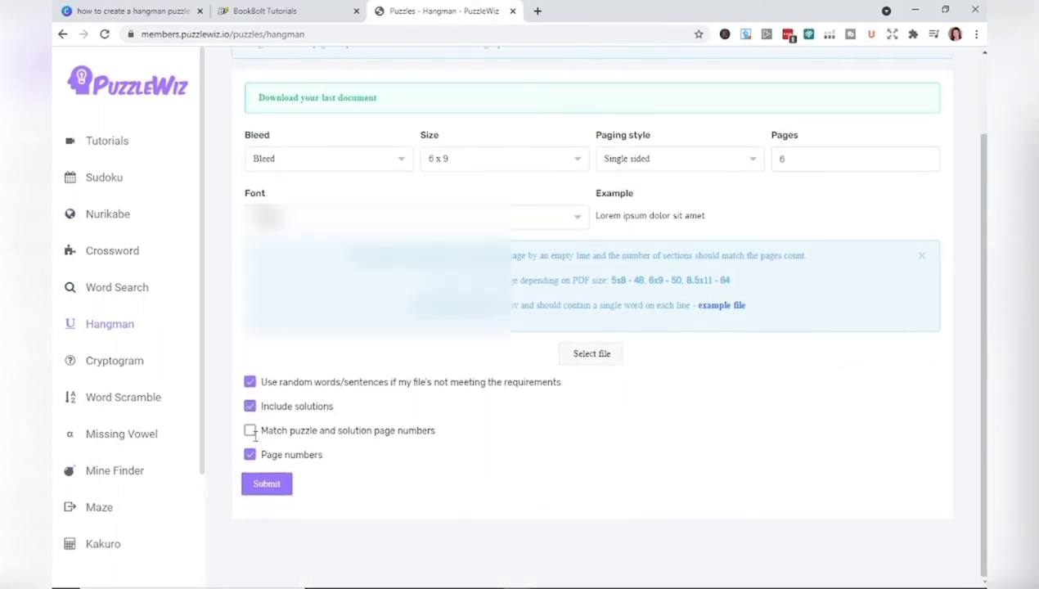
left_click(600, 358)
left_click(545, 340)
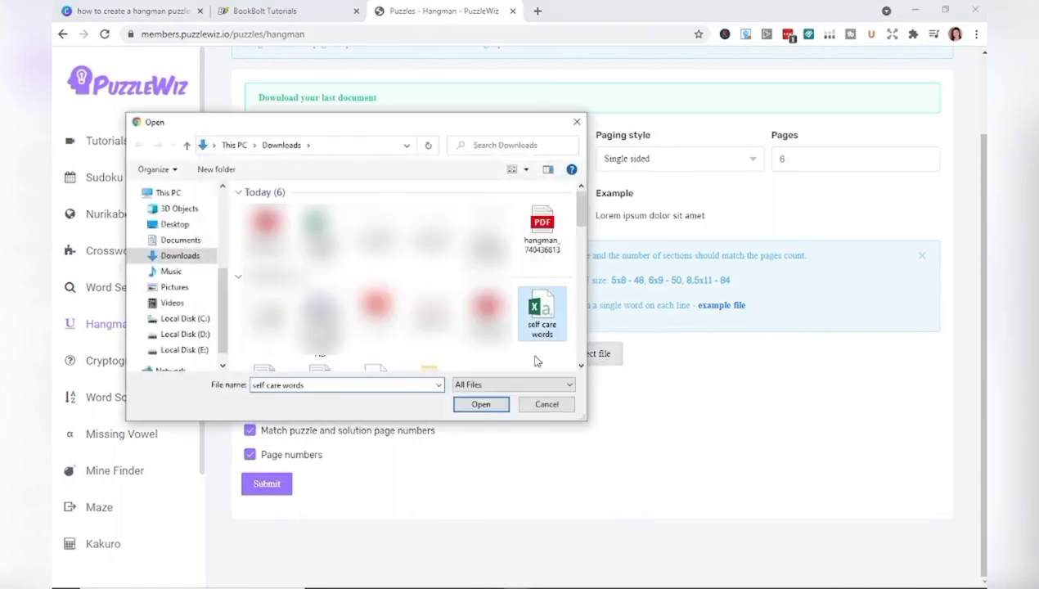
left_click(481, 405)
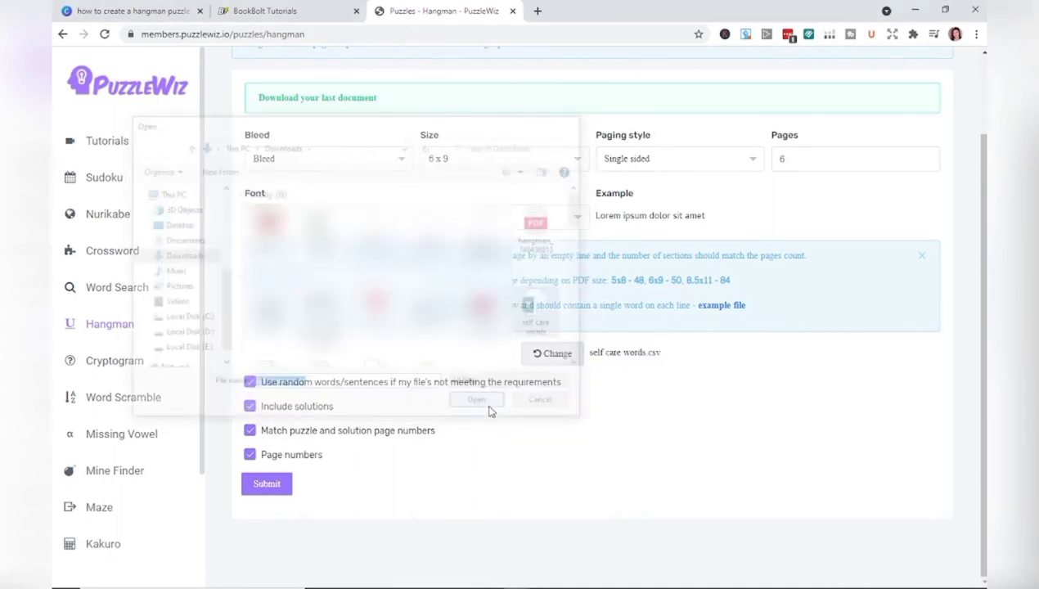
- Generate the hangman document with solutions and save its PDF to the Downloads folder
left_click(269, 486)
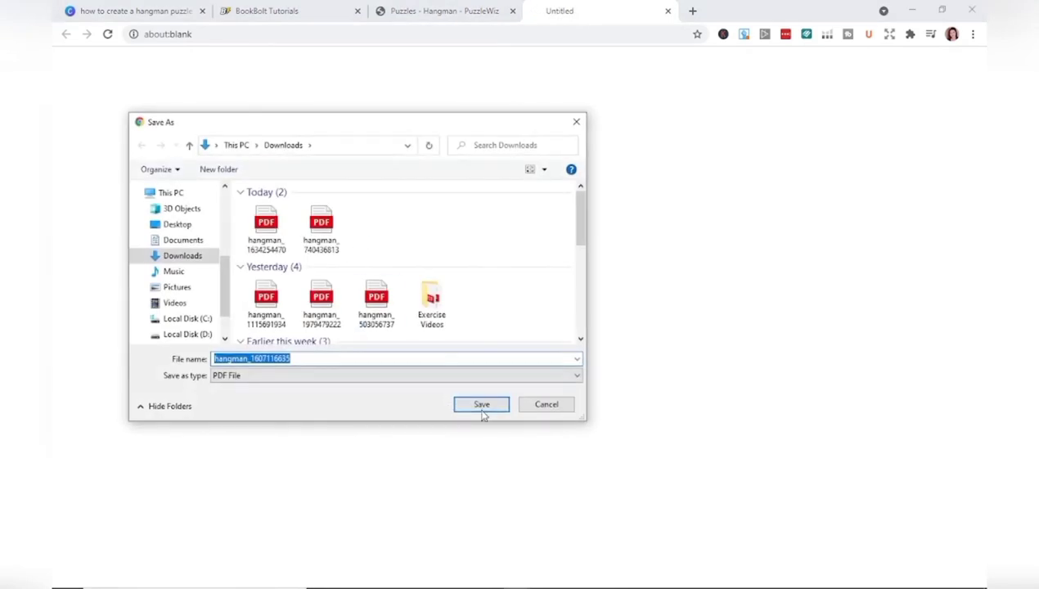
left_click(482, 406)
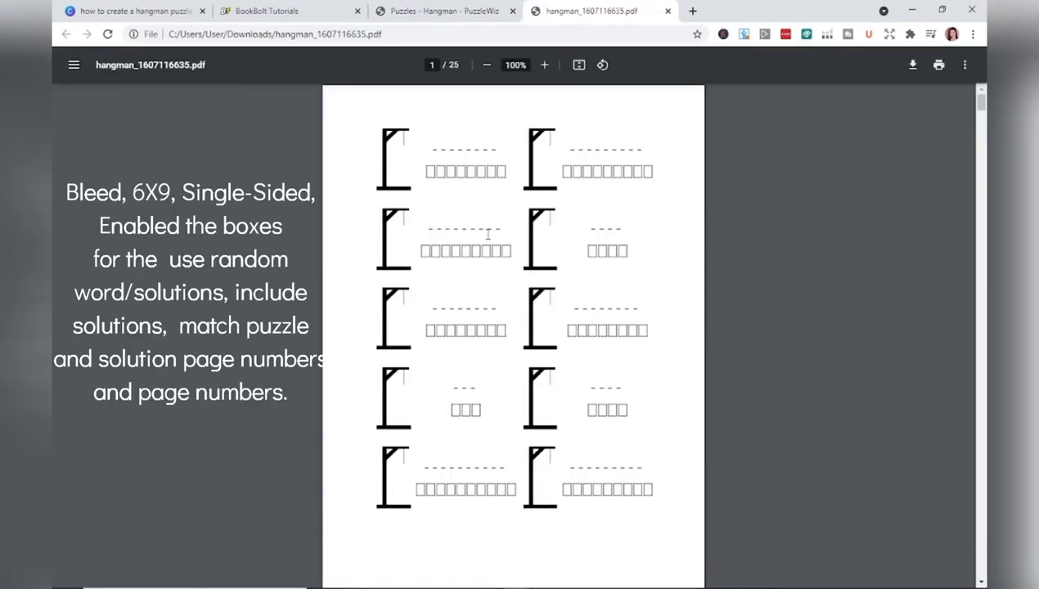
- Examine the puzzle pages and the solutions section of the new PDF, including how their page numbers match
scroll(488, 235, "down", 10)
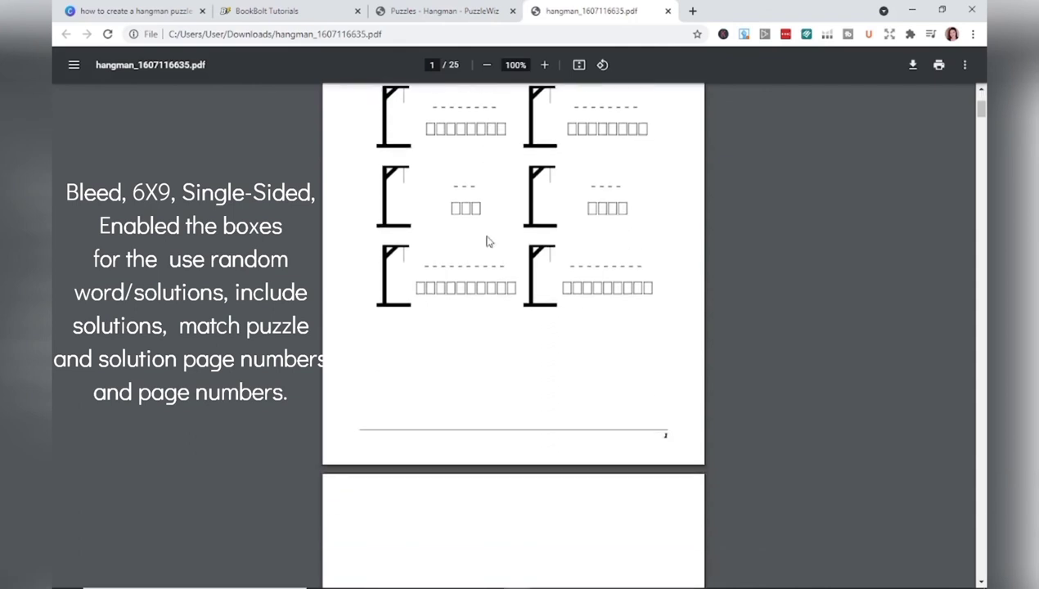
scroll(488, 241, "down", 4)
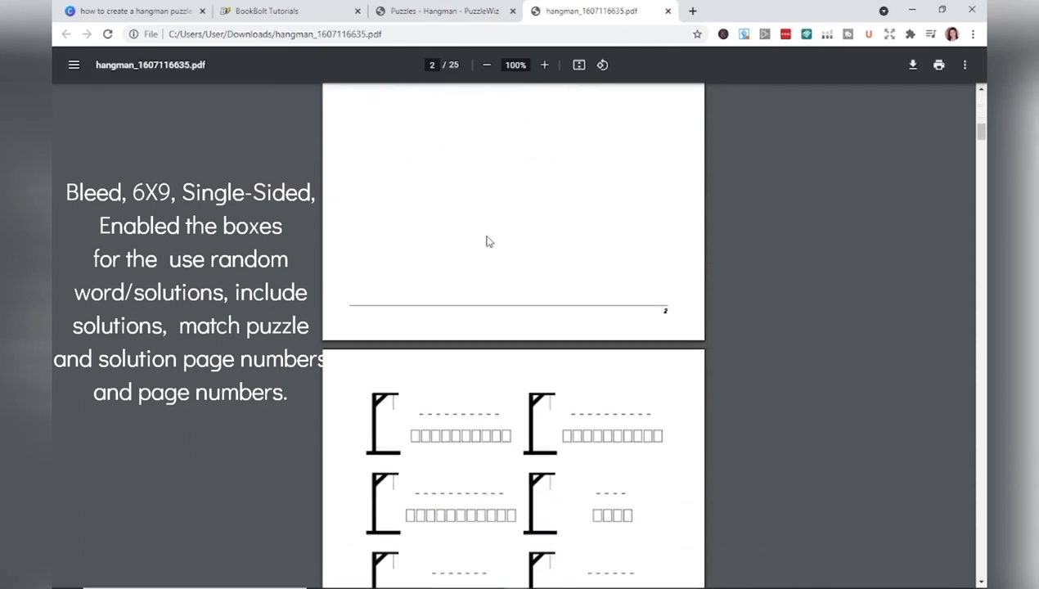
scroll(486, 238, "down", 7)
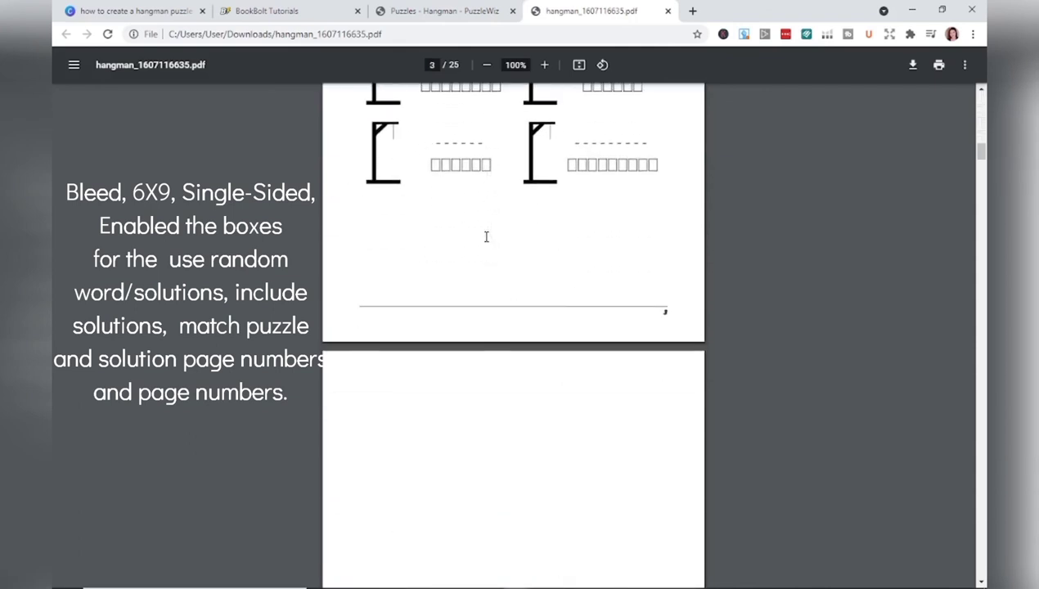
scroll(486, 238, "down", 20)
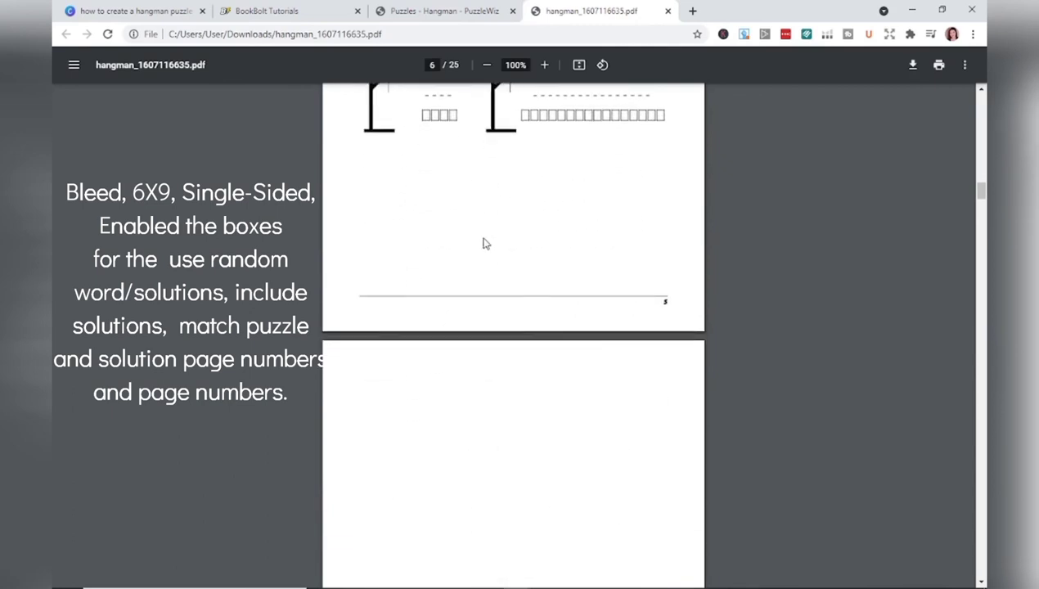
scroll(483, 243, "down", 20)
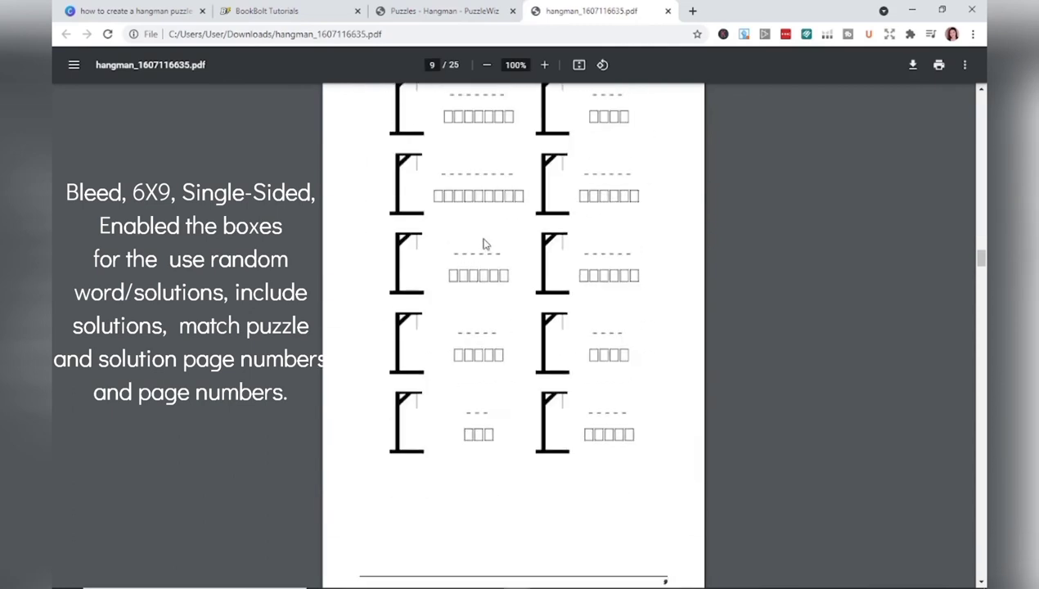
scroll(483, 244, "down", 20)
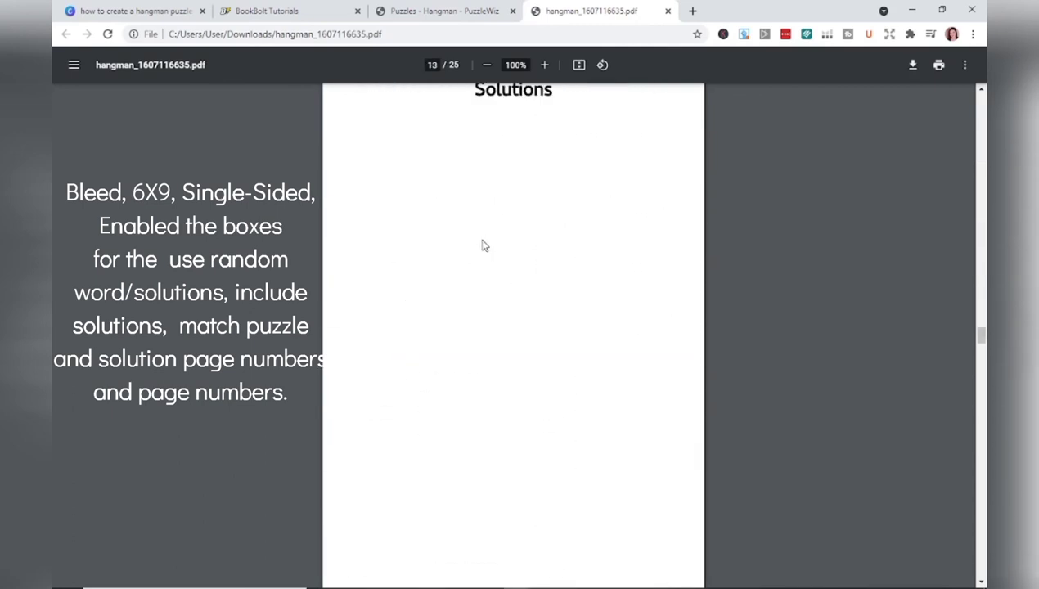
scroll(483, 246, "down", 13)
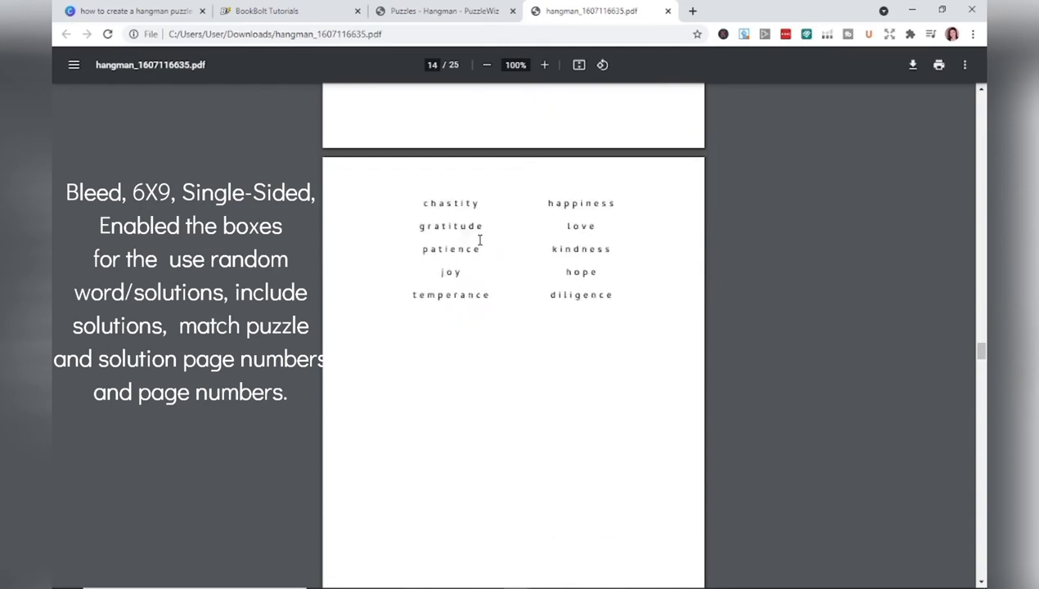
scroll(480, 247, "down", 12)
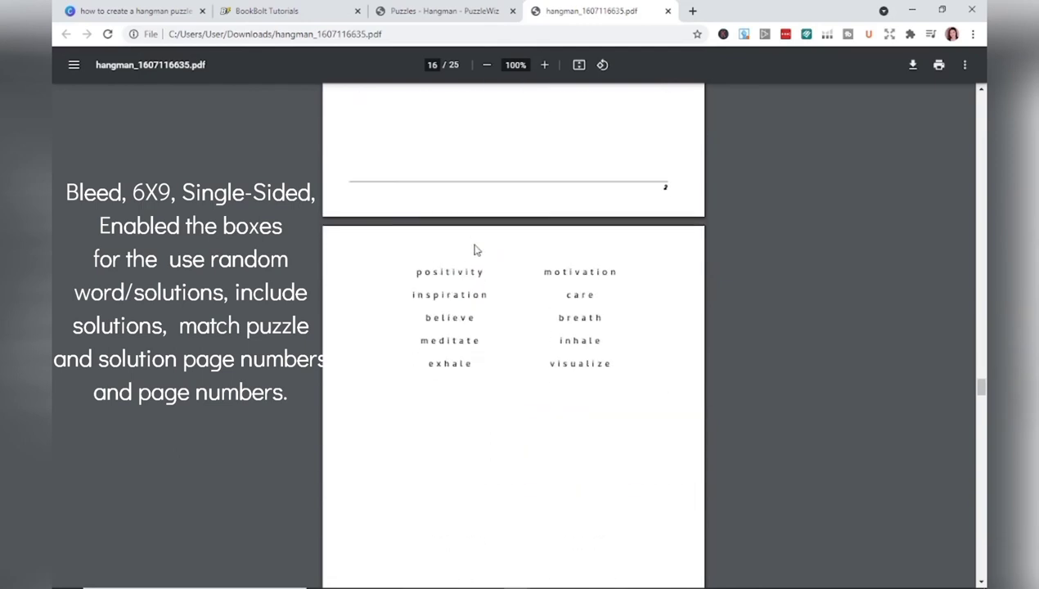
scroll(477, 250, "down", 15)
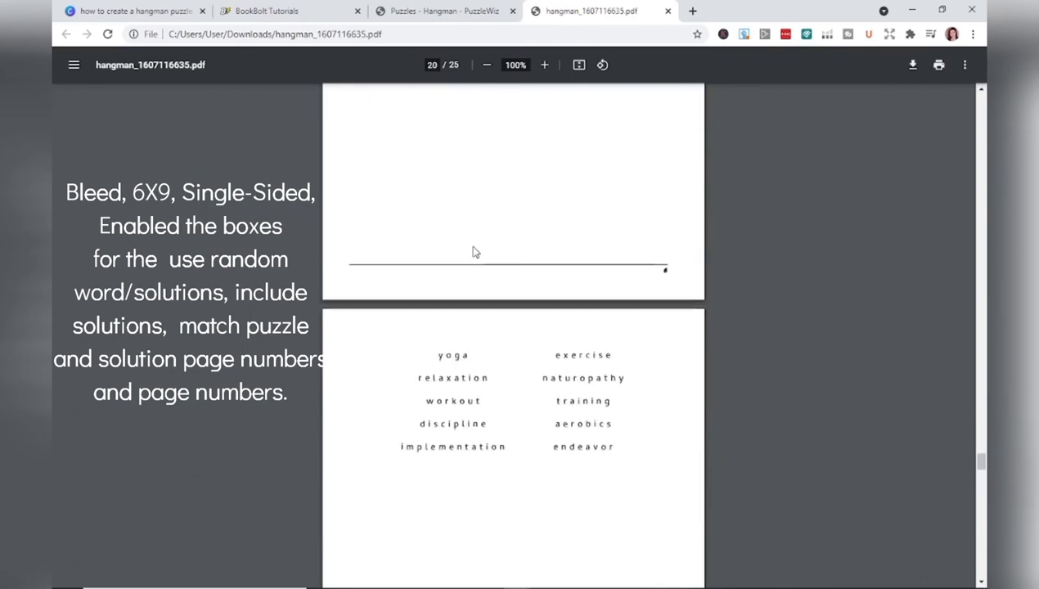
scroll(472, 253, "down", 18)
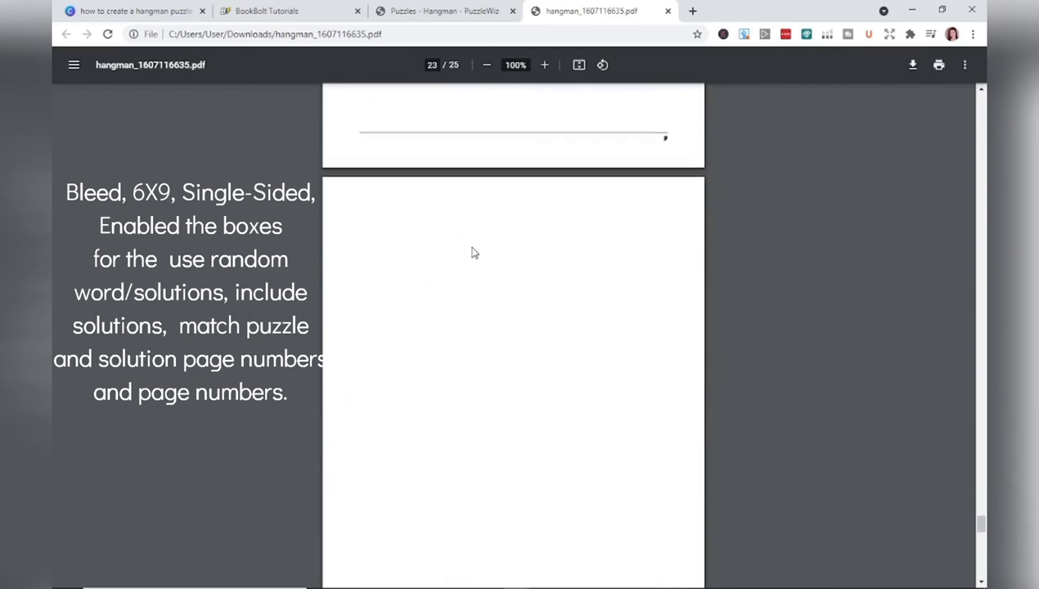
scroll(472, 253, "down", 6)
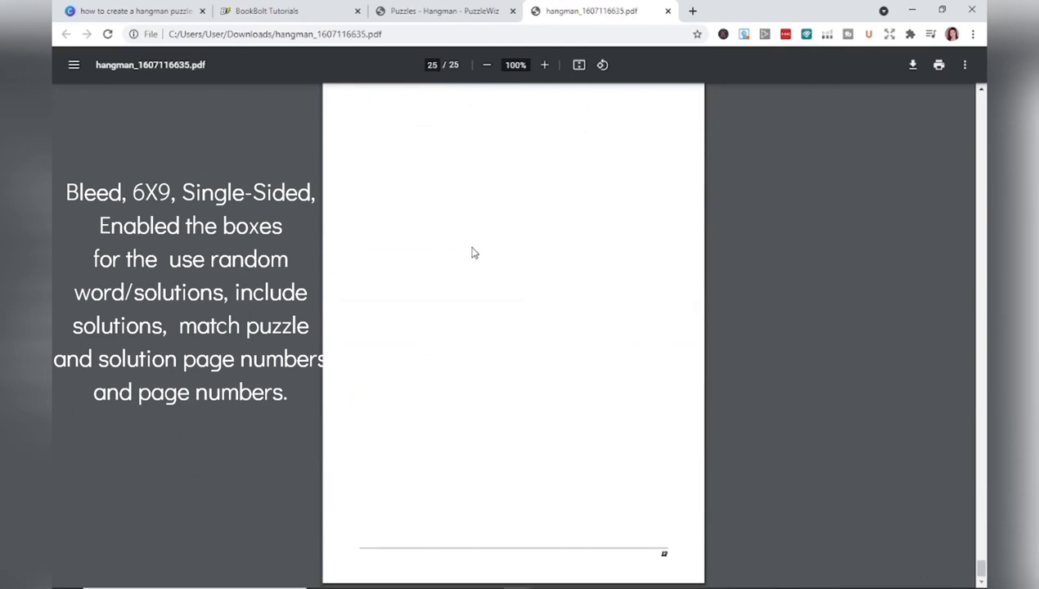